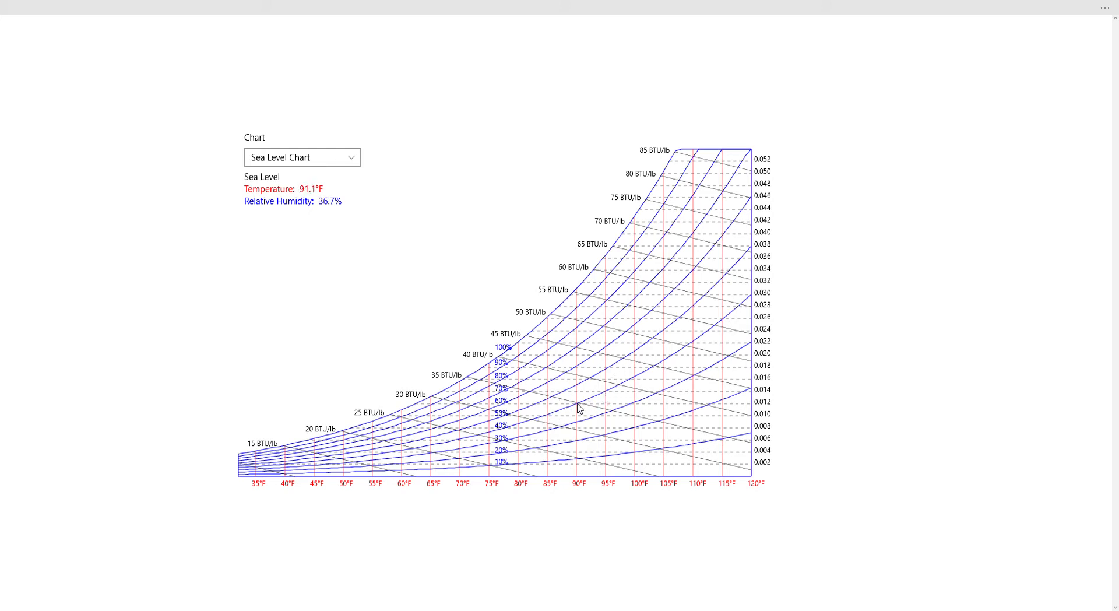
# Step: In the chart settings, name the chart Test Chart and set its elevation to 5000 ft
pyautogui.rightClick(569, 401)
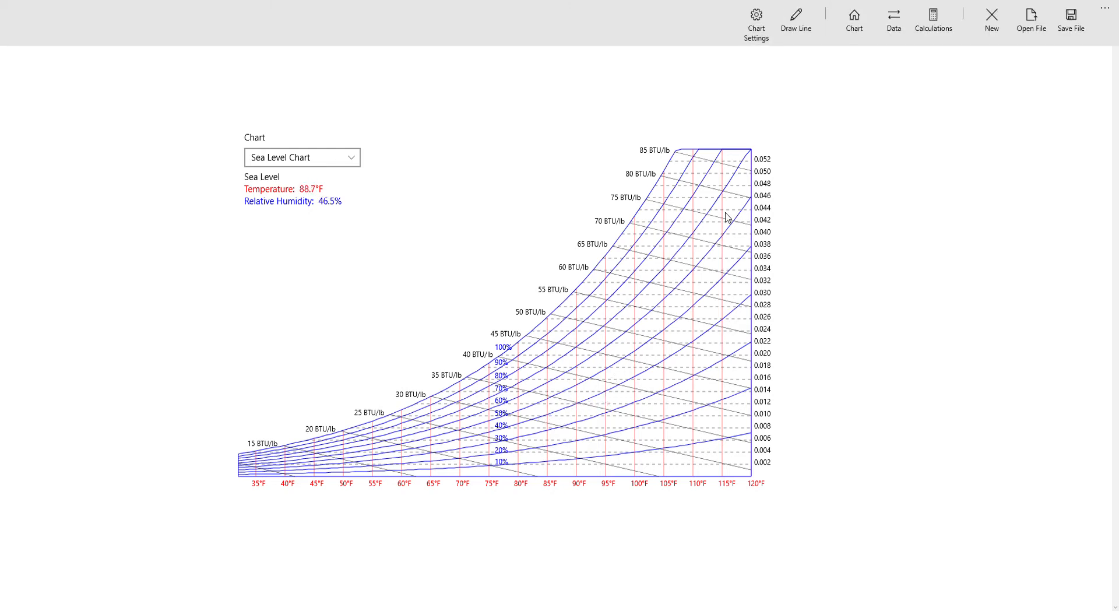
pyautogui.click(759, 19)
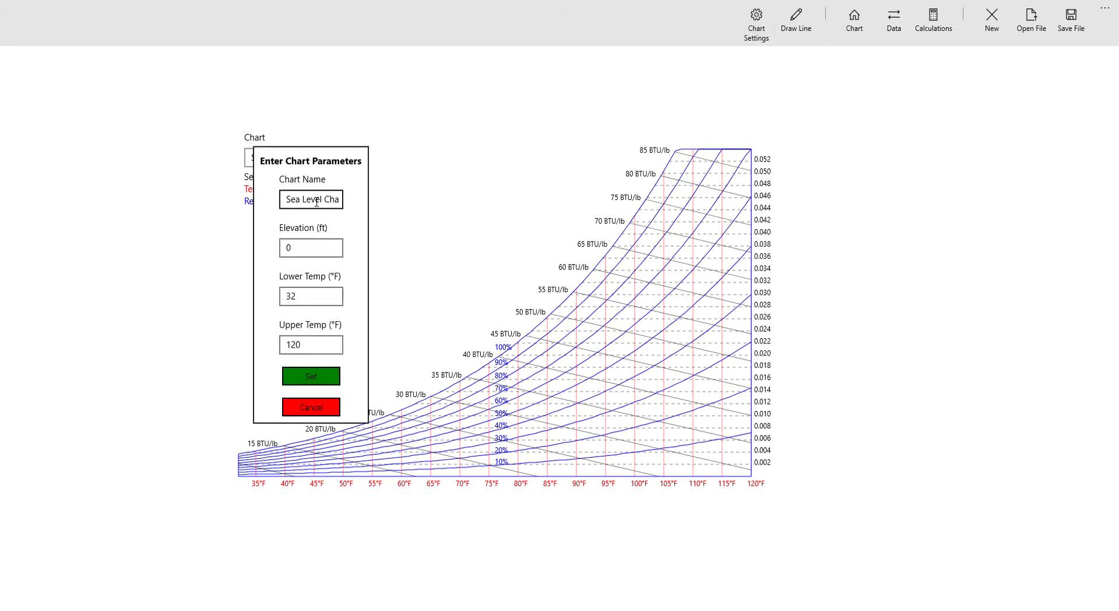
pyautogui.moveTo(295, 202); pyautogui.dragTo(427, 202)
pyautogui.write('TR')
pyautogui.write('st Chart')
pyautogui.moveTo(309, 257); pyautogui.dragTo(278, 254)
pyautogui.write('5000')
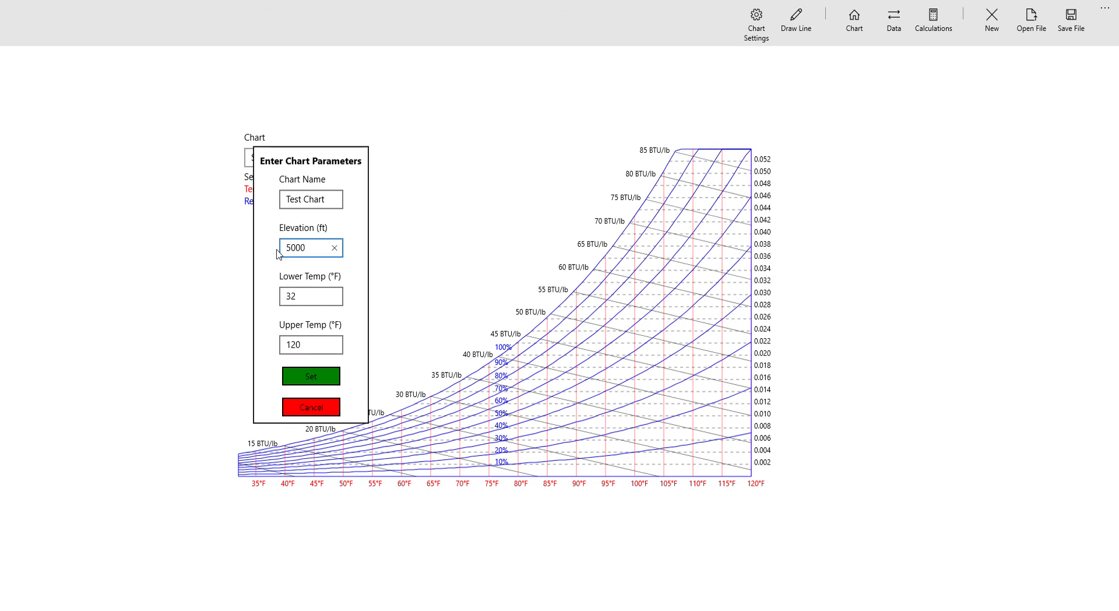
# Step: Set the chart's lower temperature to 21 °F and upper temperature to 135 °F, and apply the chart parameters
pyautogui.moveTo(310, 301); pyautogui.dragTo(268, 300)
pyautogui.write('21')
pyautogui.moveTo(322, 344); pyautogui.dragTo(256, 344)
pyautogui.write('135')
pyautogui.click(327, 378)
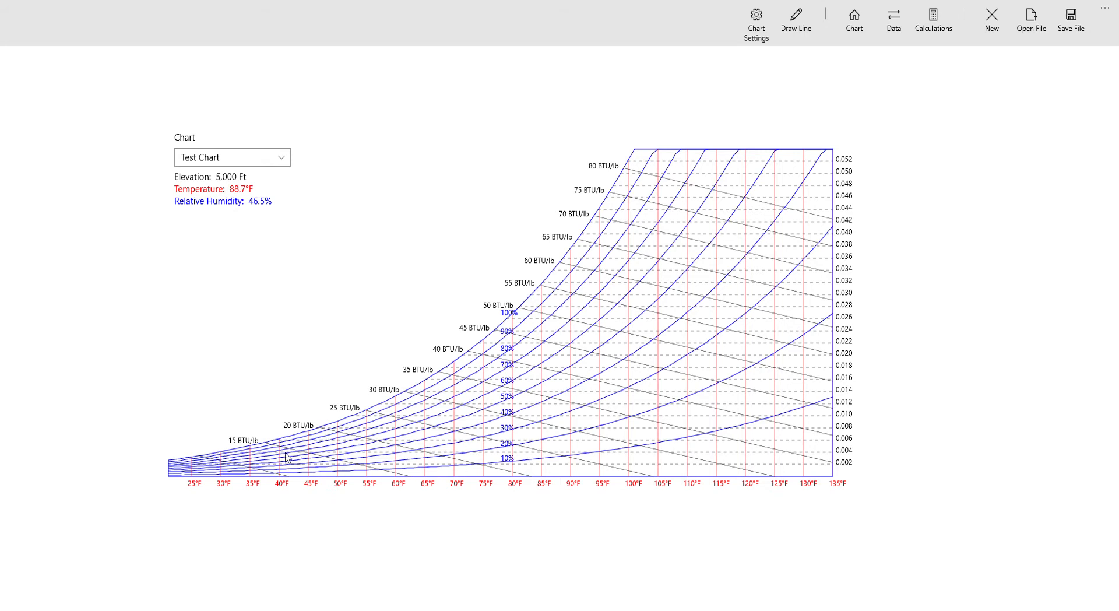
# Step: Add an entry point named Outside with 10000 CFM, 25 °F dry bulb temperature and 50% relative humidity
pyautogui.click(193, 471)
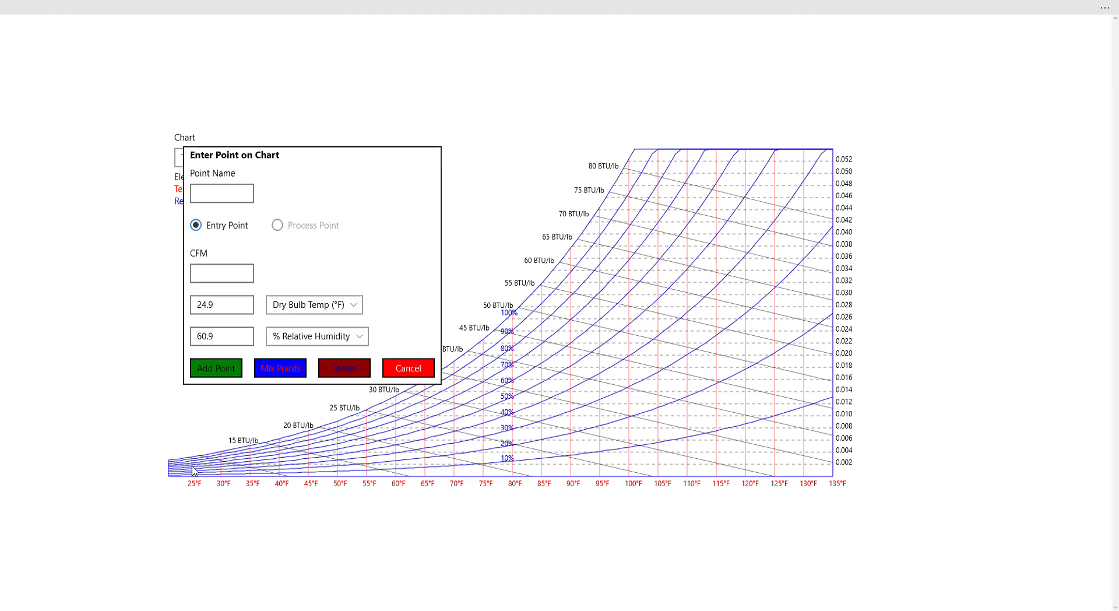
pyautogui.click(243, 199)
pyautogui.write('Outside')
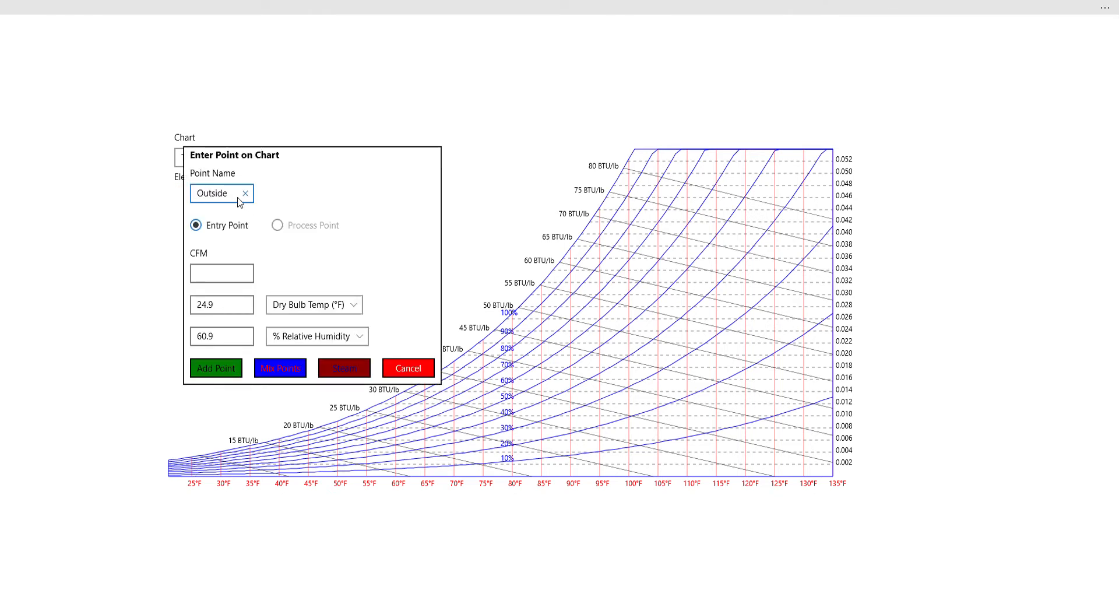
pyautogui.click(212, 279)
pyautogui.write('100')
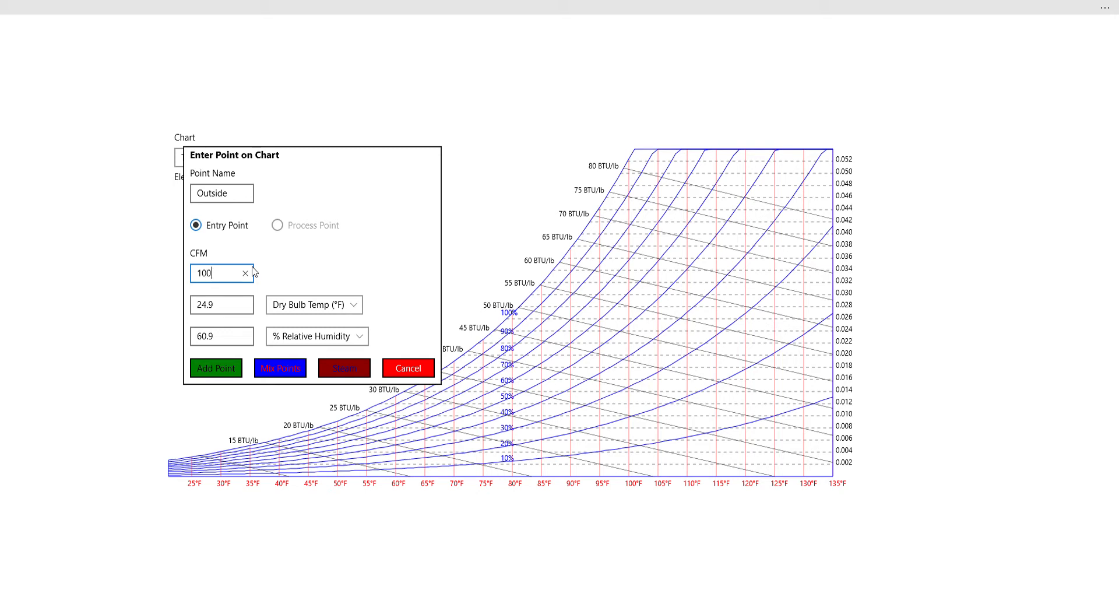
pyautogui.write('00')
pyautogui.press('Tab')
pyautogui.write('25')
pyautogui.press('Tab')
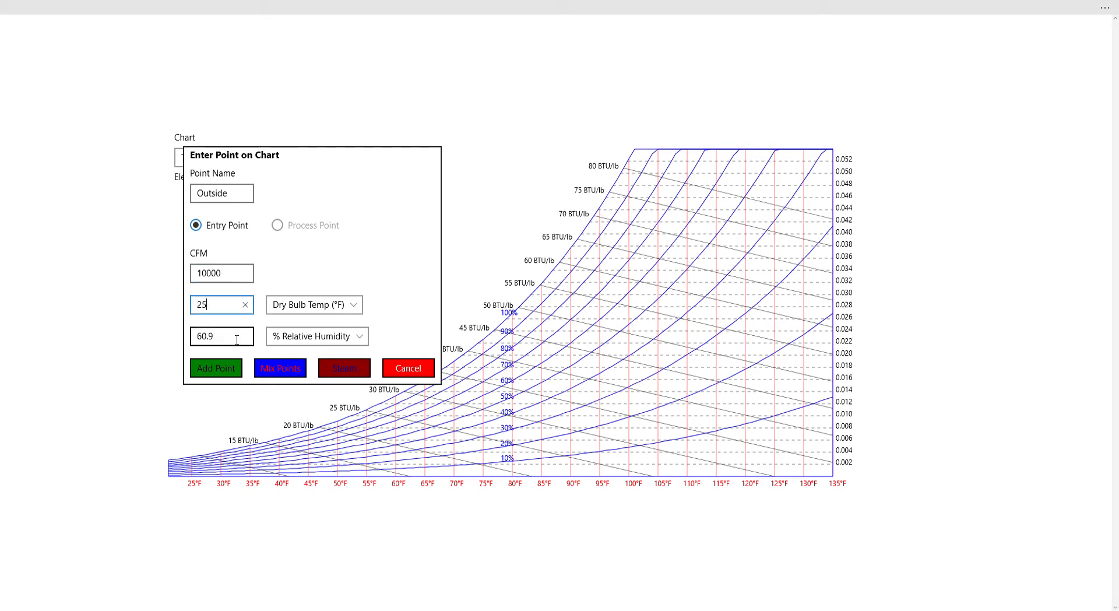
pyautogui.write('50')
pyautogui.click(215, 372)
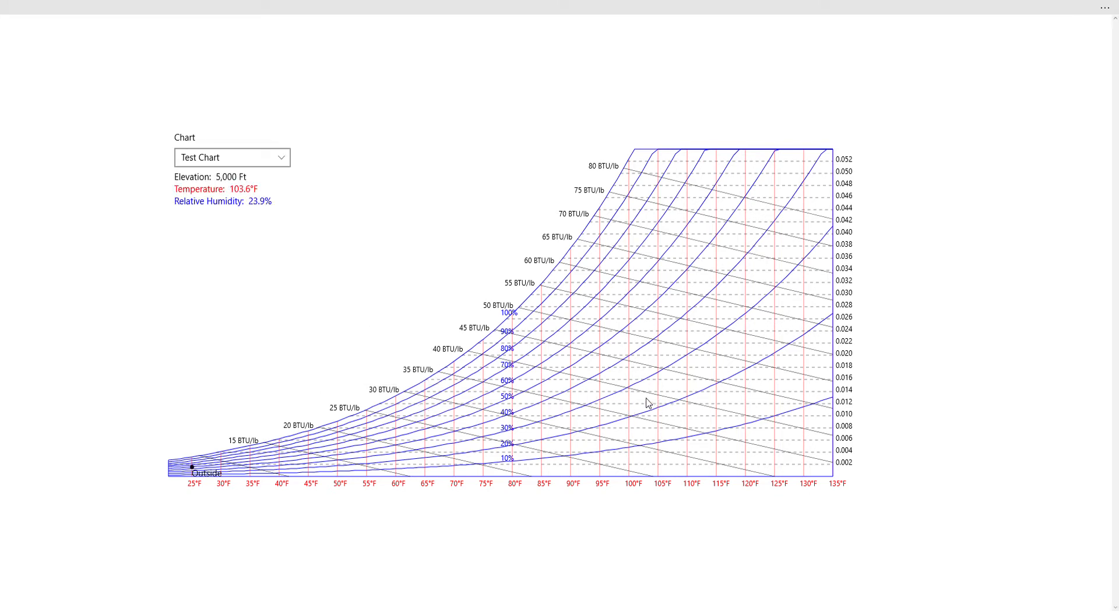
# Step: Check the Outside point's humidity ratio in the data table and return to the chart
pyautogui.rightClick(620, 384)
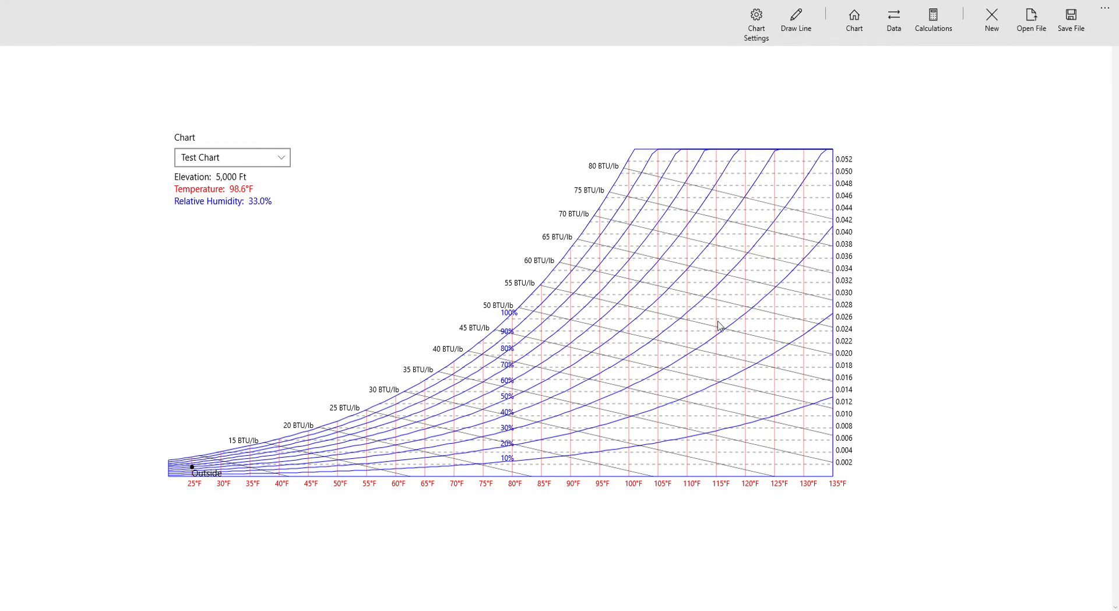
pyautogui.click(896, 25)
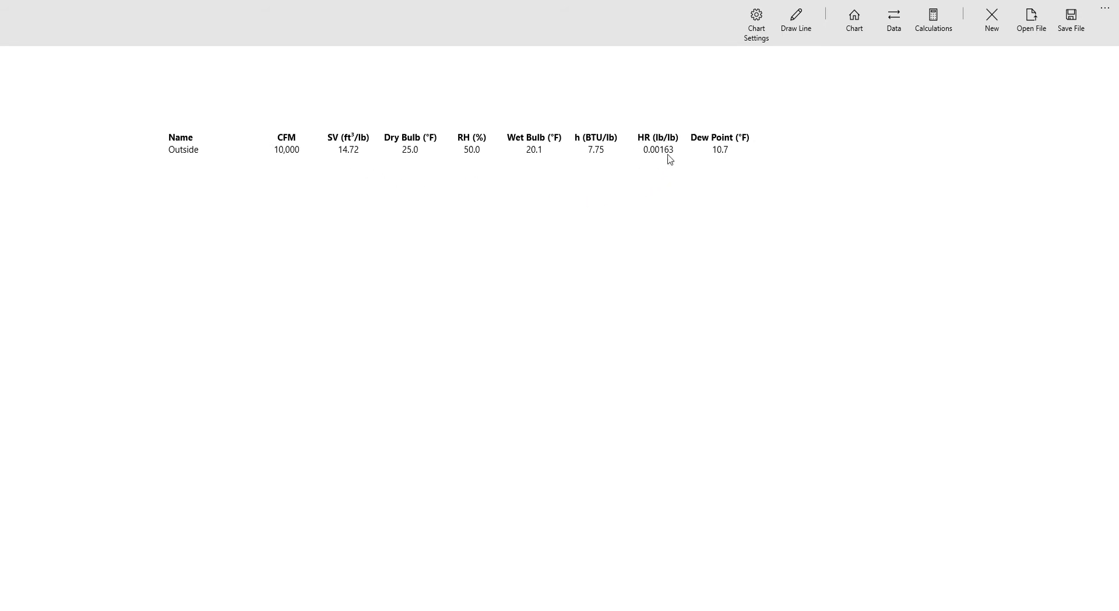
pyautogui.click(860, 34)
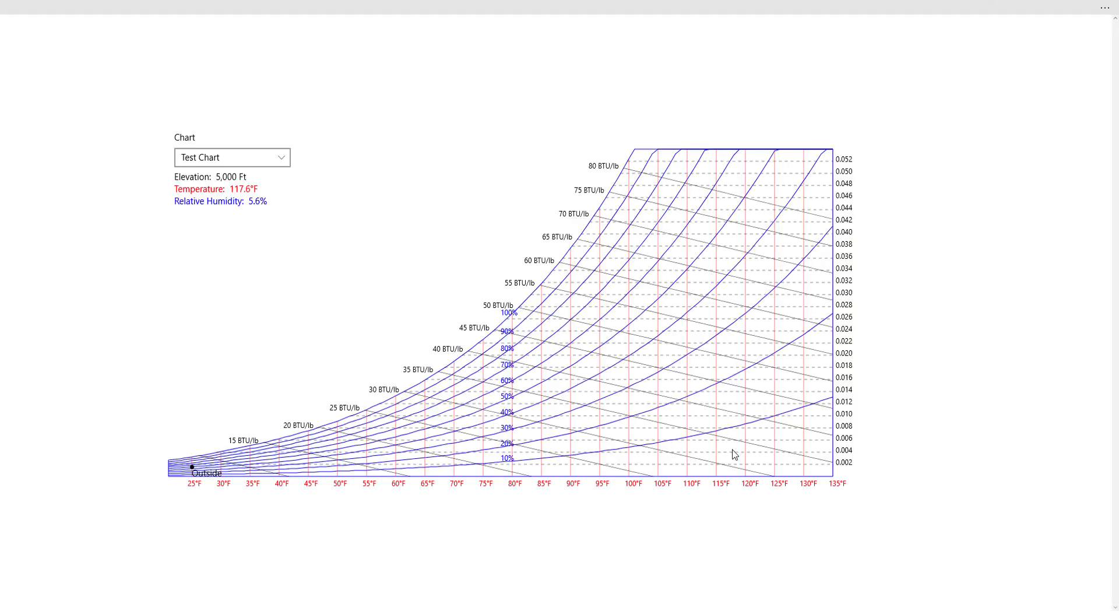
# Step: Add a process point named Burner at 125.0 °F dry bulb temperature with a humidity ratio of .00163 lb/lb
pyautogui.click(776, 458)
pyautogui.click(215, 198)
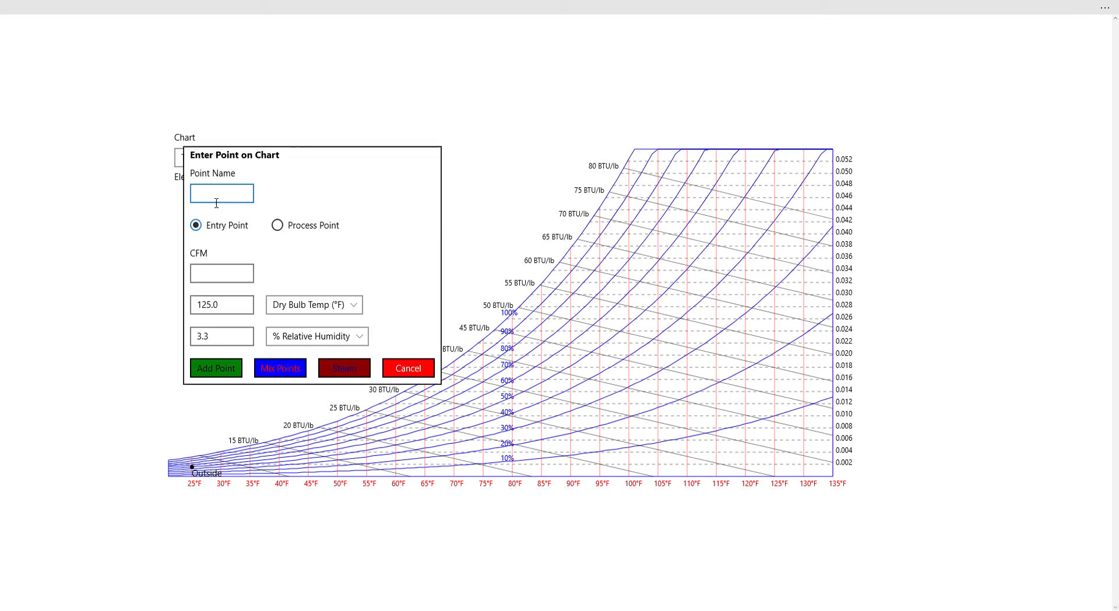
pyautogui.write('Burner')
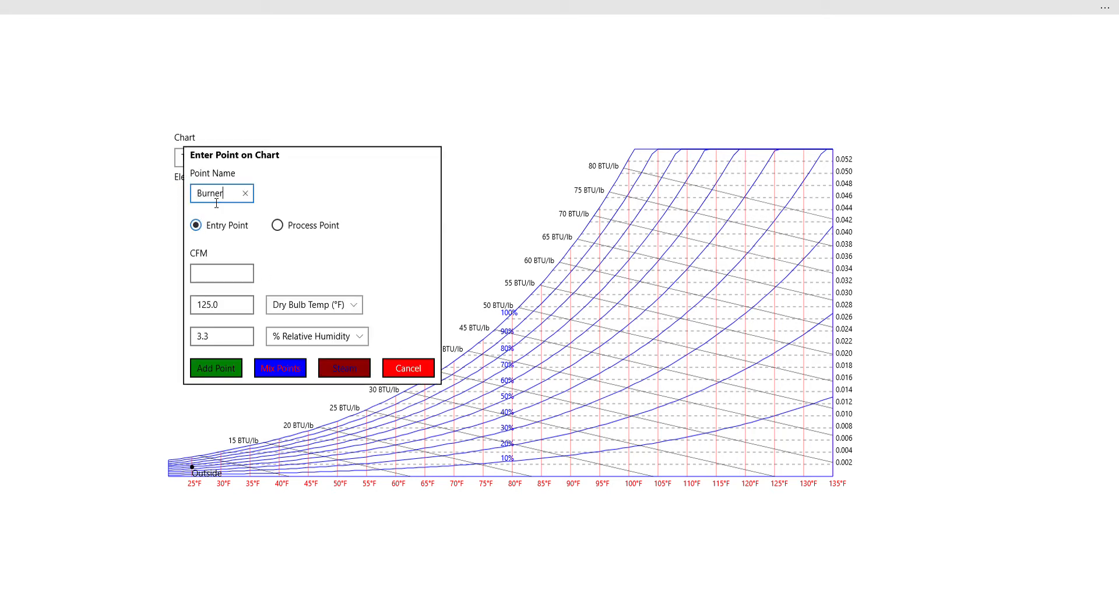
pyautogui.click(277, 225)
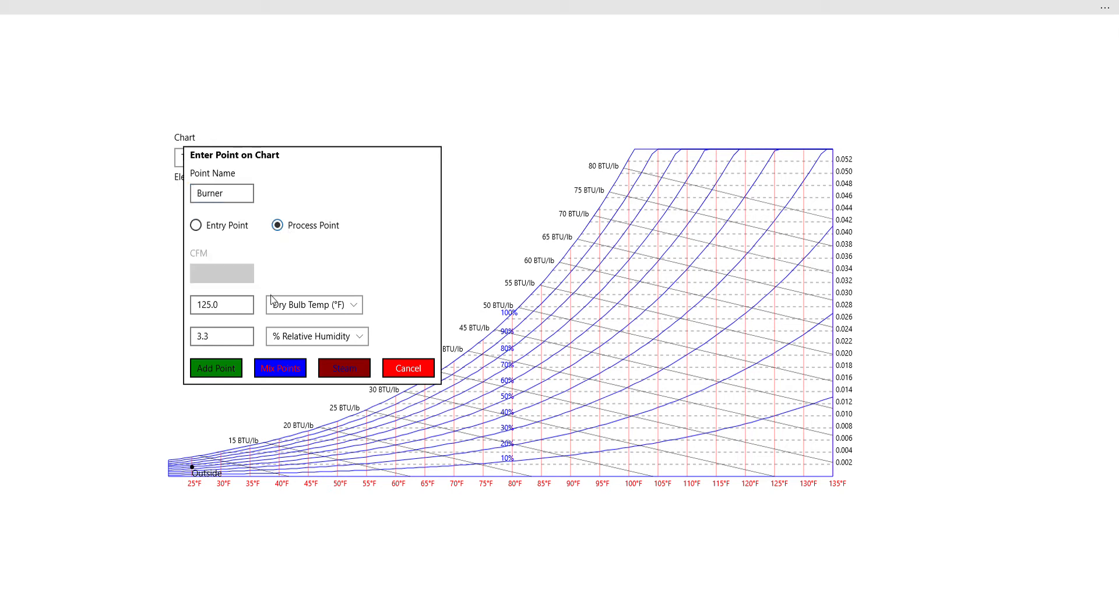
pyautogui.click(231, 314)
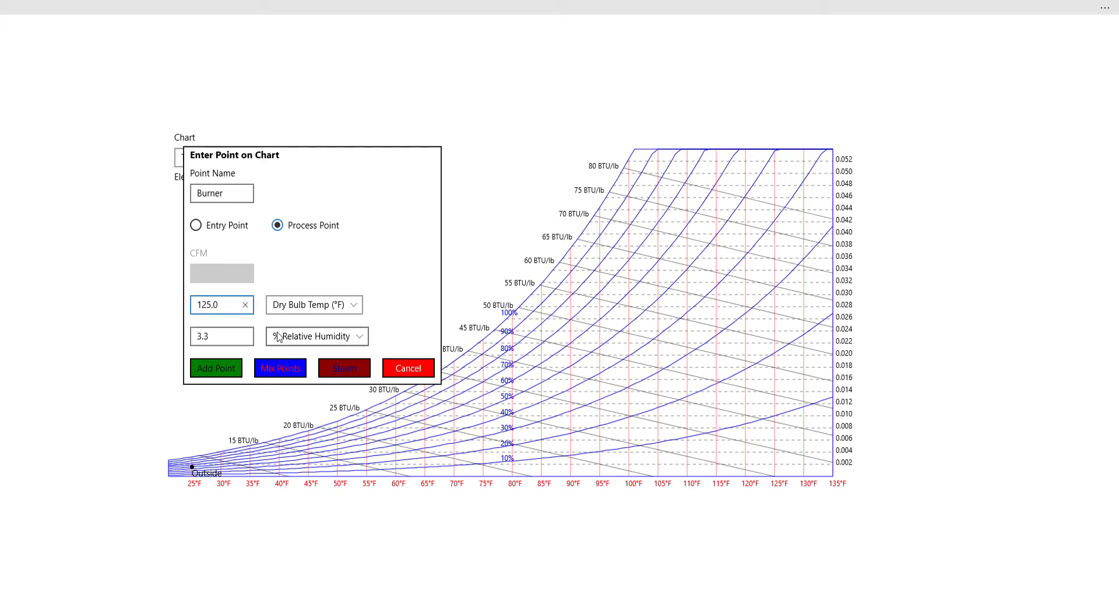
pyautogui.click(282, 336)
pyautogui.click(295, 396)
pyautogui.click(203, 337)
pyautogui.doubleClick(203, 337)
pyautogui.write('.00163')
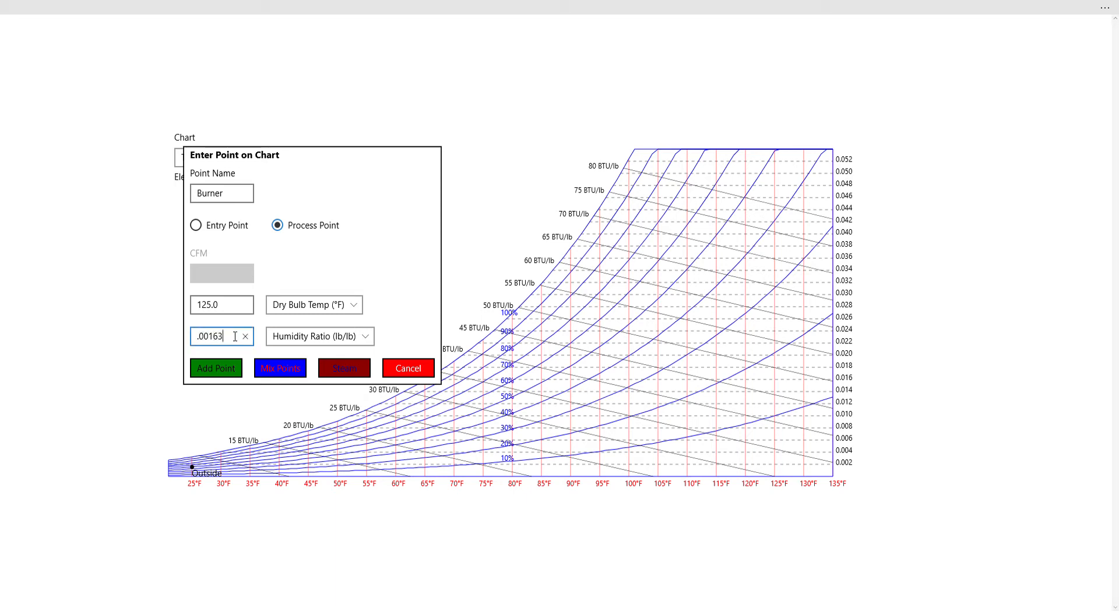
pyautogui.click(221, 376)
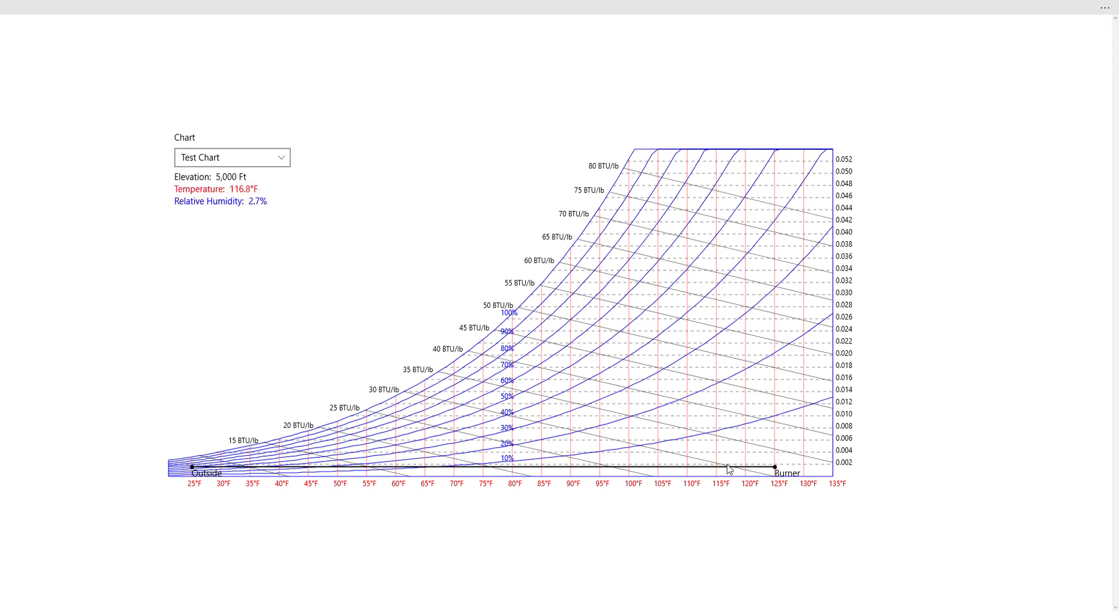
# Step: Review the Outside to Burner heat and moisture calculations and the Burner point's enthalpy, and return to the chart
pyautogui.rightClick(739, 428)
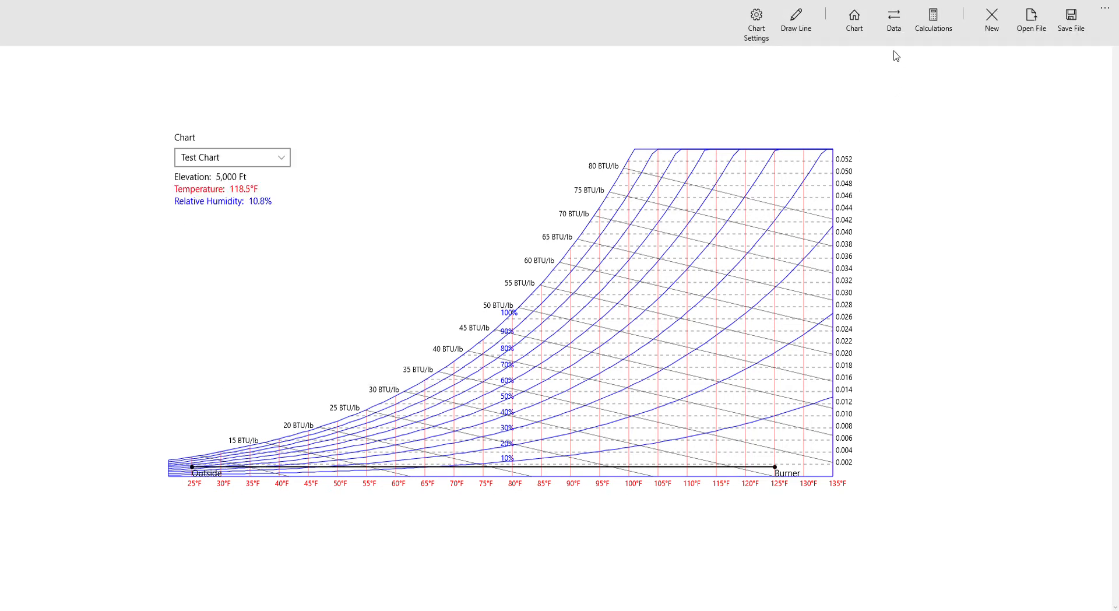
pyautogui.click(894, 23)
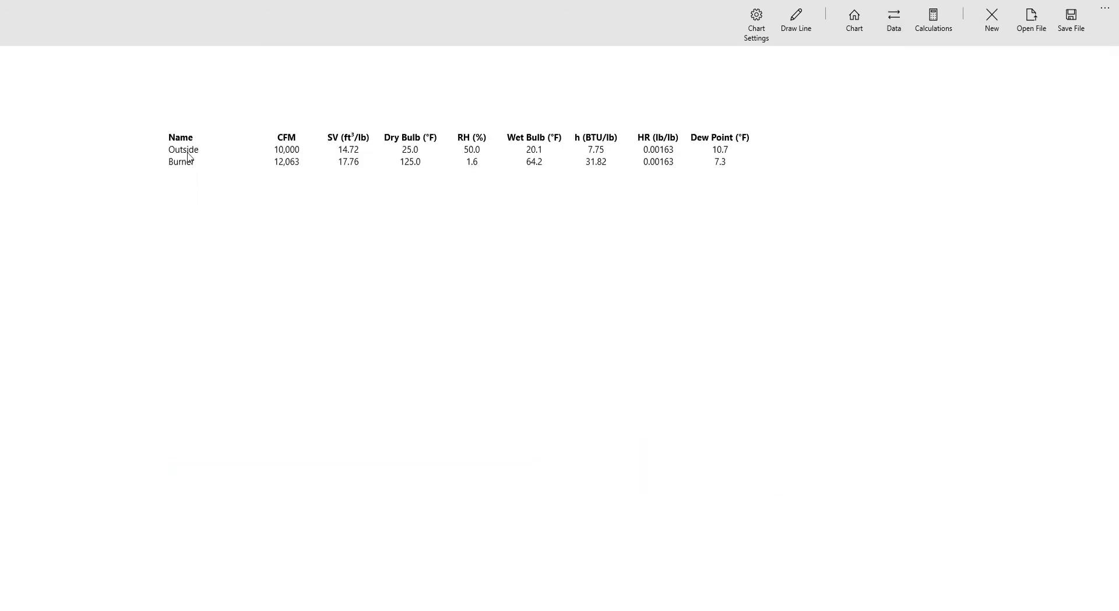
pyautogui.click(932, 22)
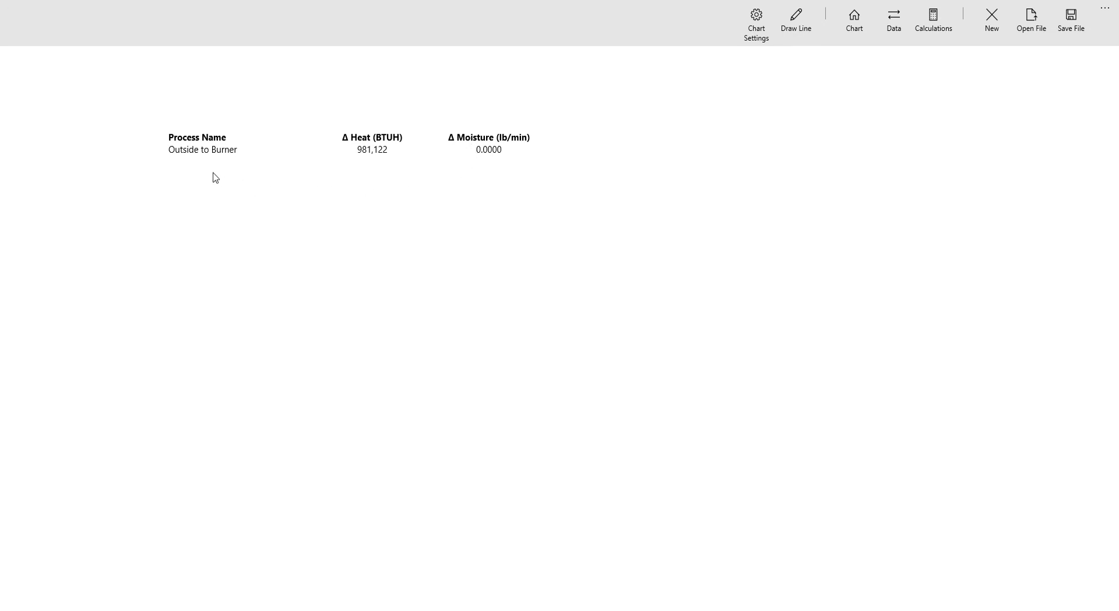
pyautogui.click(858, 18)
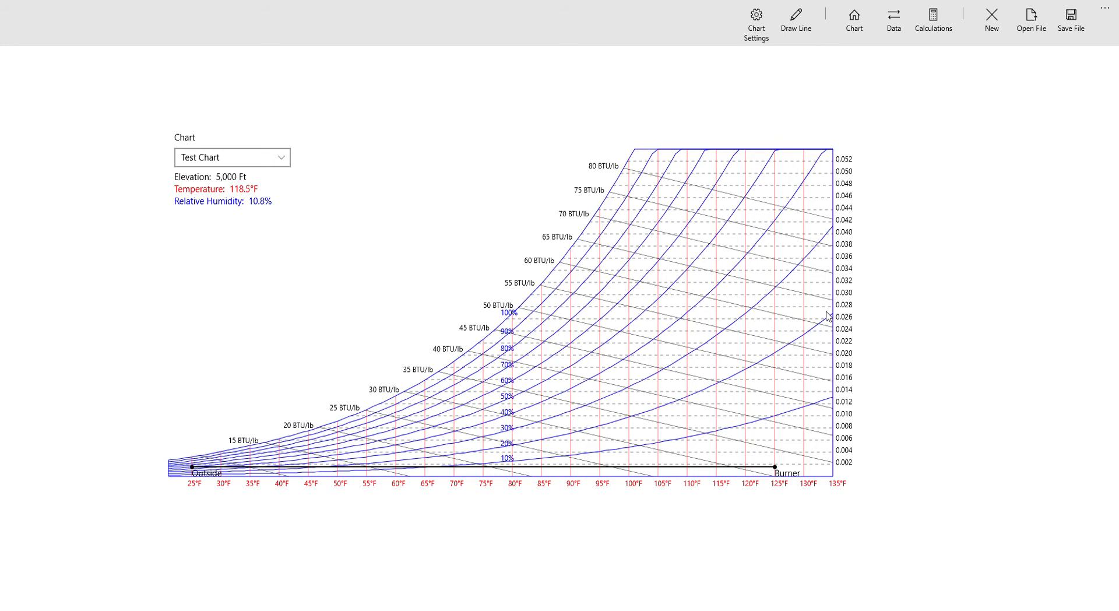
pyautogui.click(891, 18)
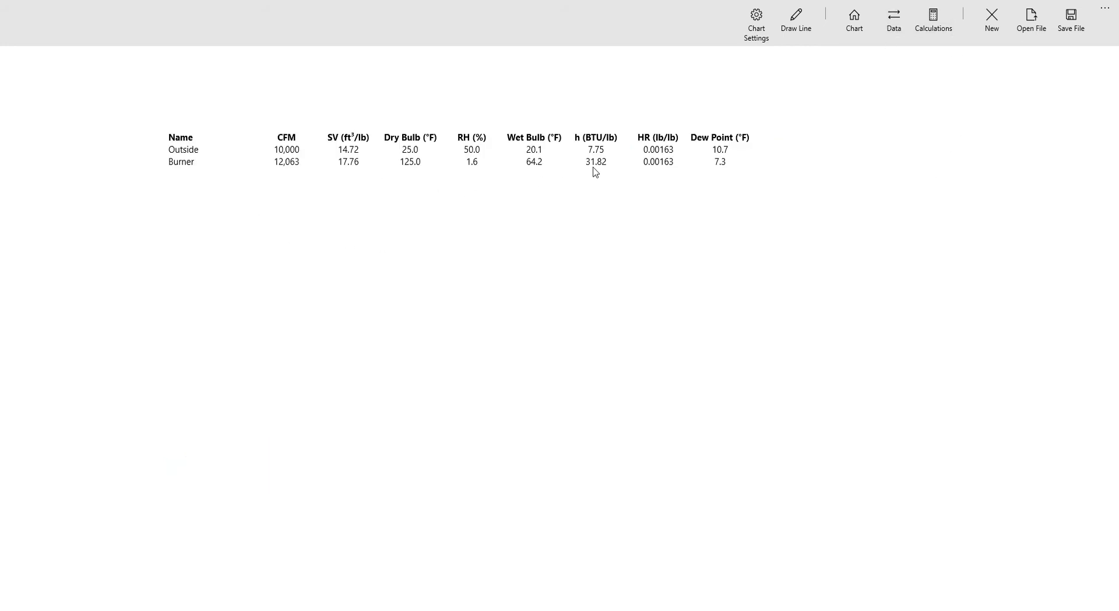
pyautogui.click(855, 22)
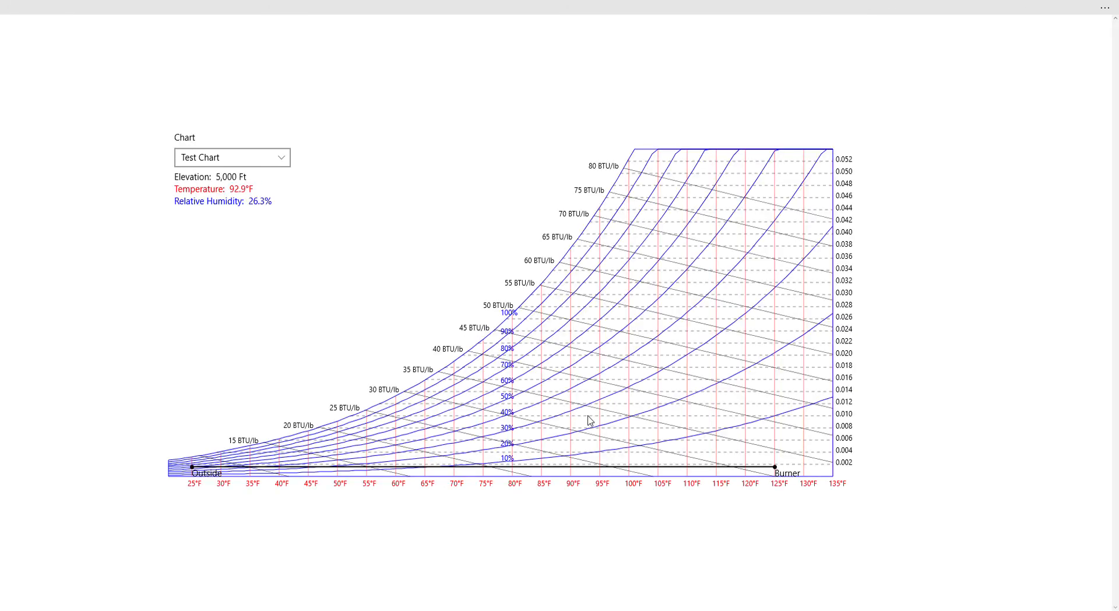
# Step: Add a process point named Humidification at 85 °F dry bulb temperature with an enthalpy of 31.82
pyautogui.click(541, 415)
pyautogui.click(203, 198)
pyautogui.write('Humidification')
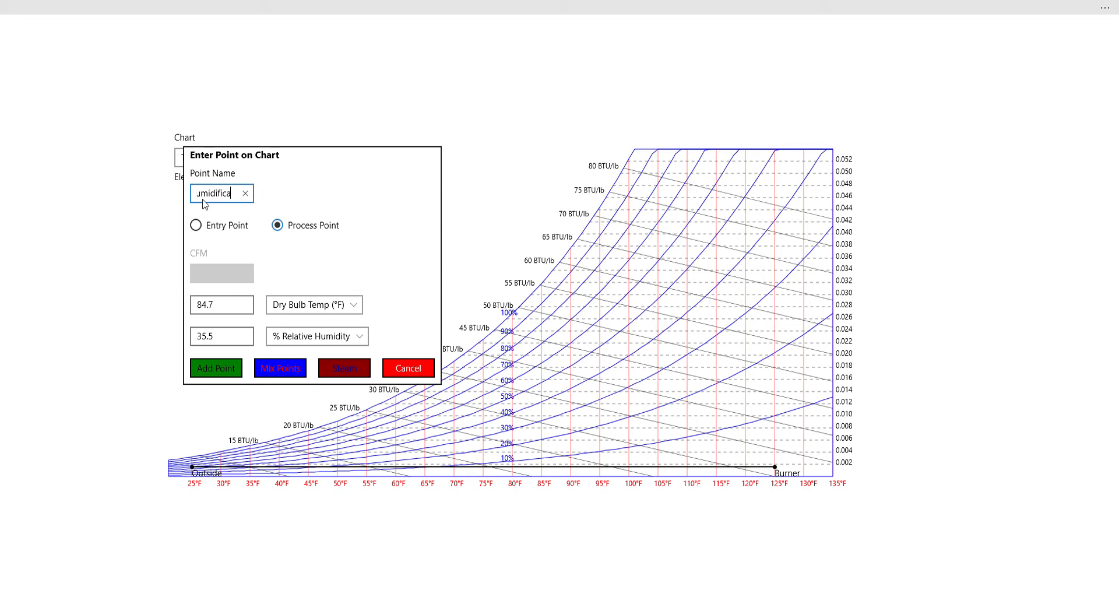
pyautogui.doubleClick(222, 313)
pyautogui.write('85')
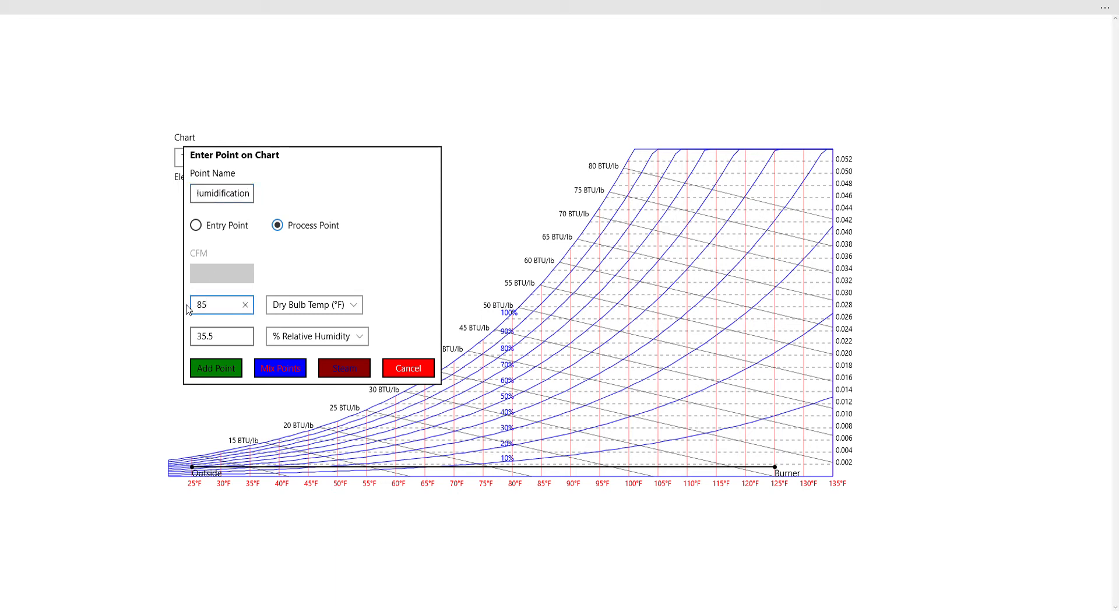
pyautogui.click(292, 336)
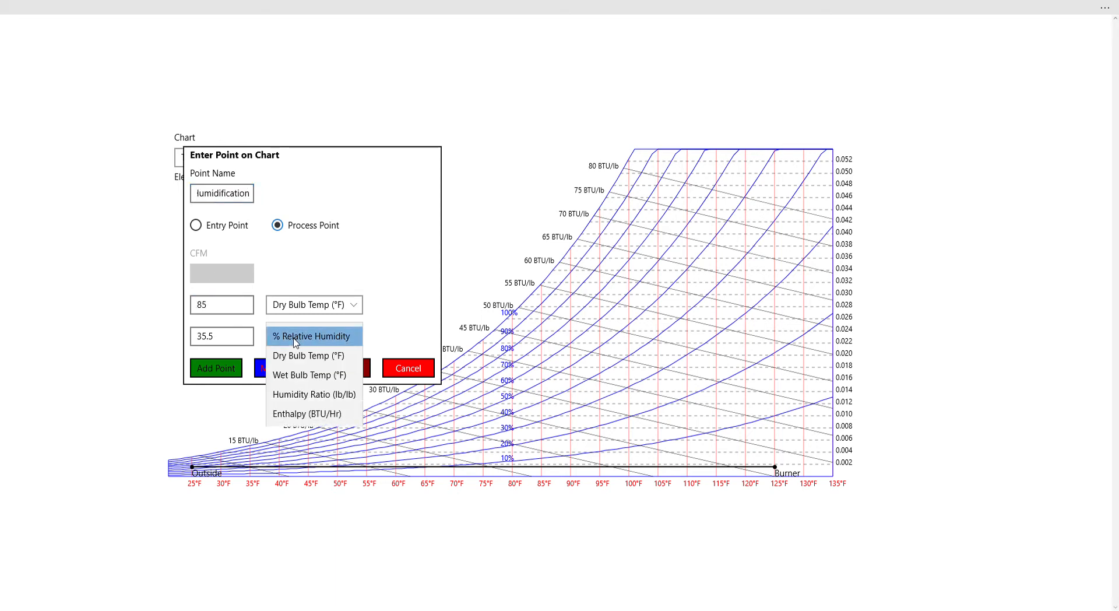
pyautogui.click(293, 413)
pyautogui.moveTo(225, 335); pyautogui.dragTo(177, 340)
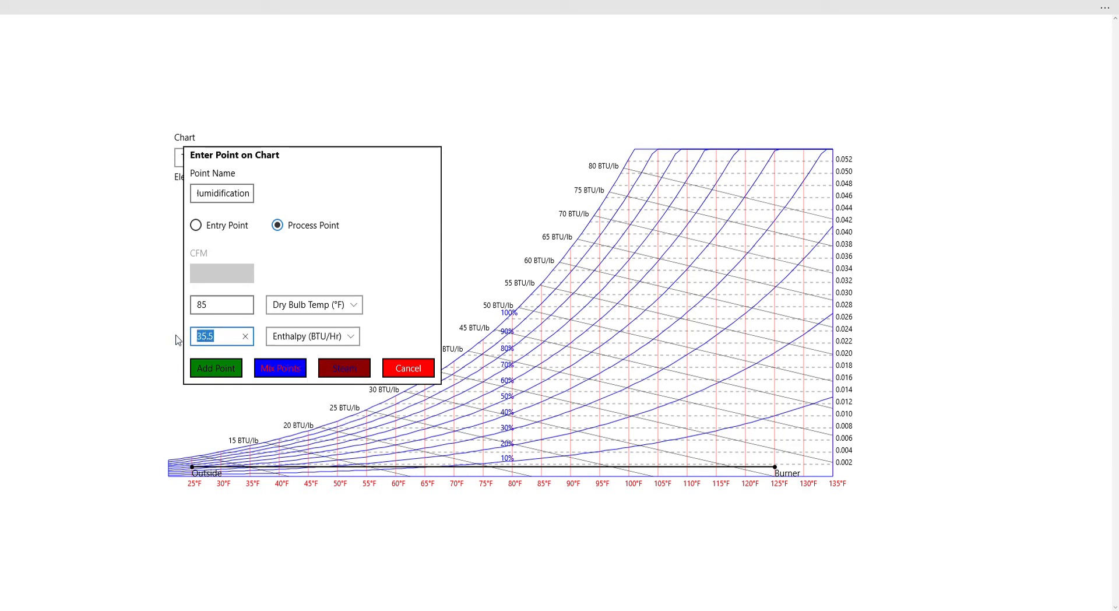
pyautogui.write('31.82')
pyautogui.click(225, 366)
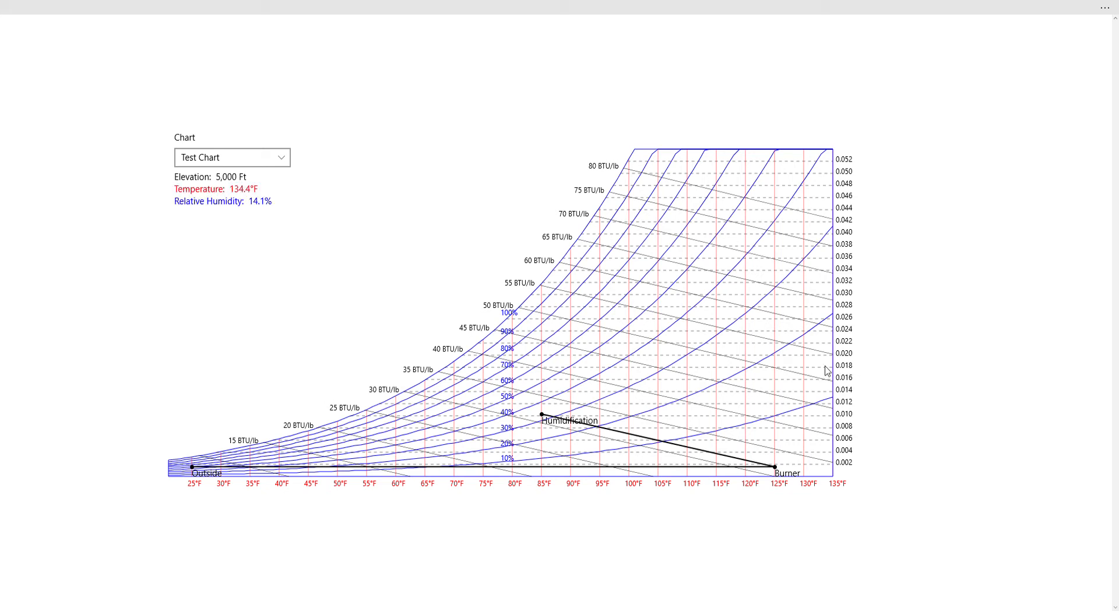
# Step: Inject steam as a point named Steam, with saturated steam at 225 °F and a desired humidity ratio of .018
pyautogui.click(569, 382)
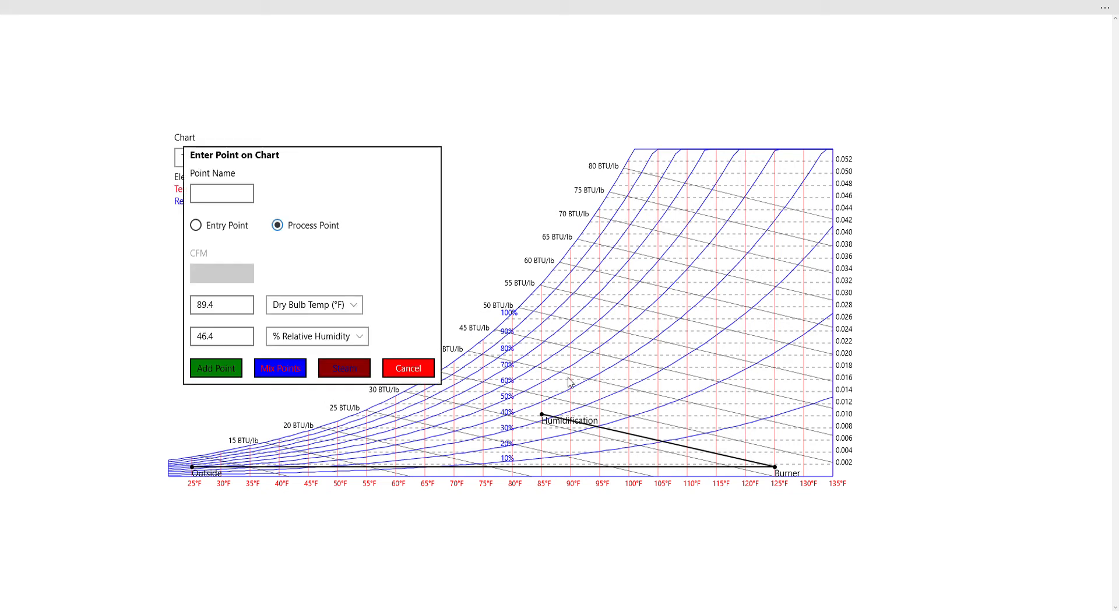
pyautogui.click(343, 369)
pyautogui.click(265, 183)
pyautogui.write('Steam')
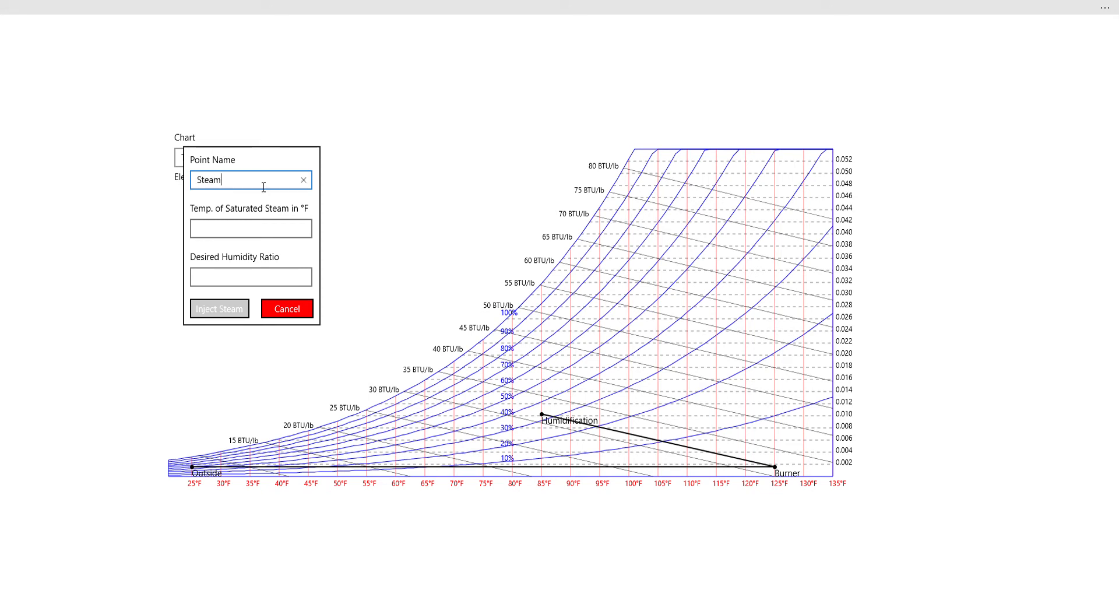
pyautogui.click(280, 229)
pyautogui.write('225')
pyautogui.click(256, 280)
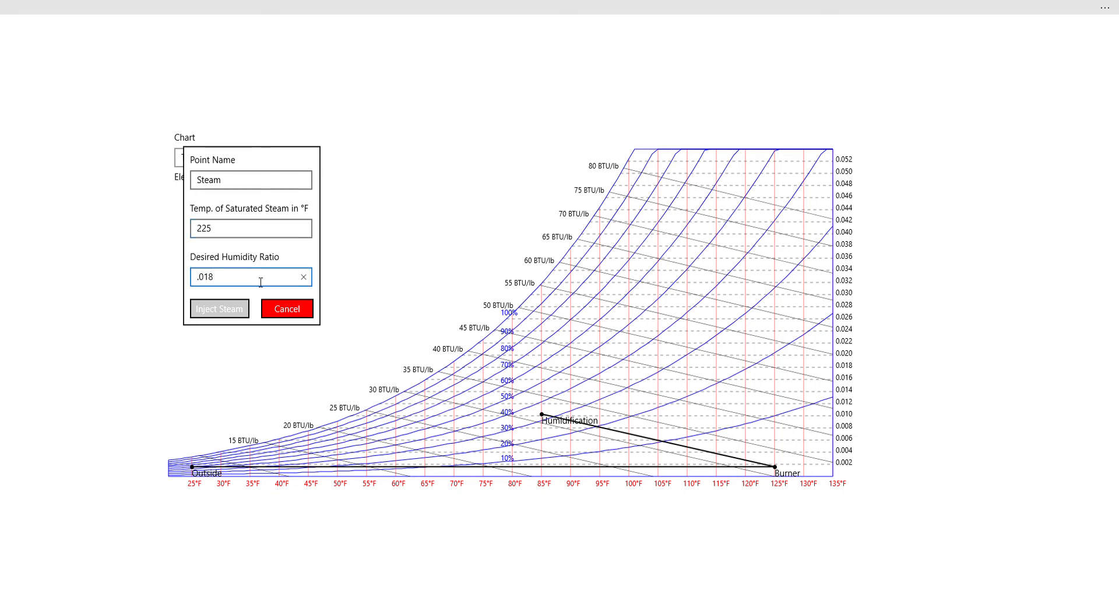
pyautogui.click(228, 307)
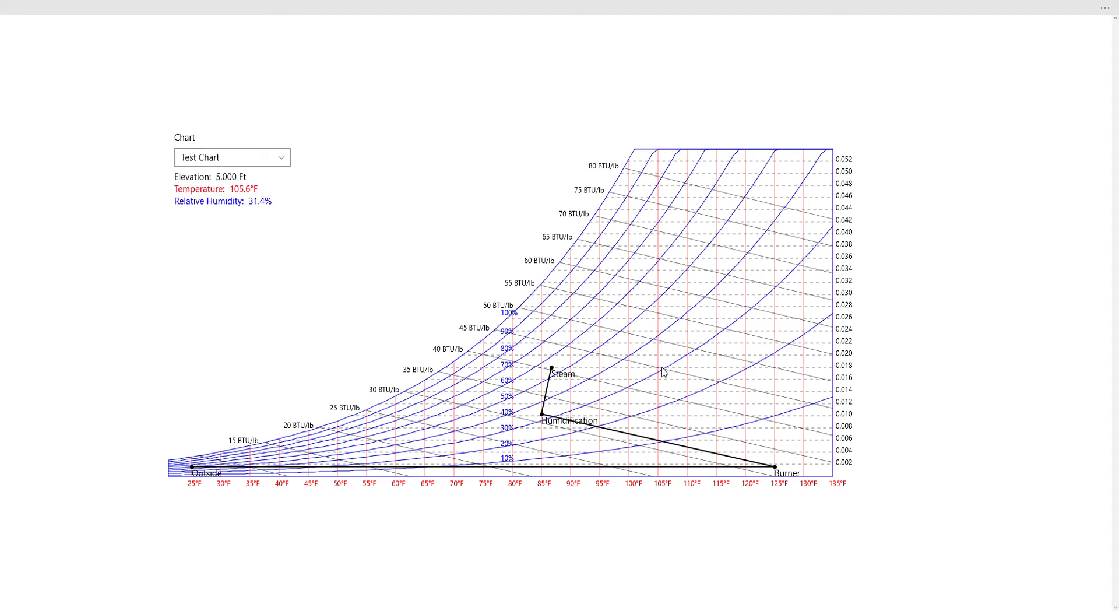
# Step: Draw a sloping line left of the Steam point, starting at about 84 °F and 78% relative humidity, and shift its lower end slightly
pyautogui.rightClick(627, 370)
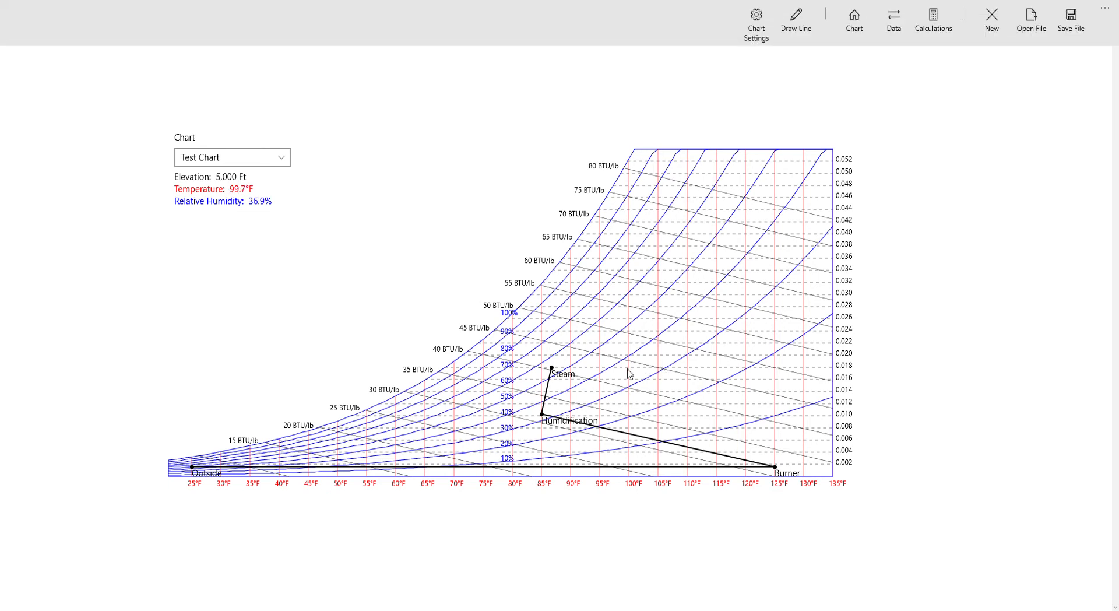
pyautogui.click(802, 29)
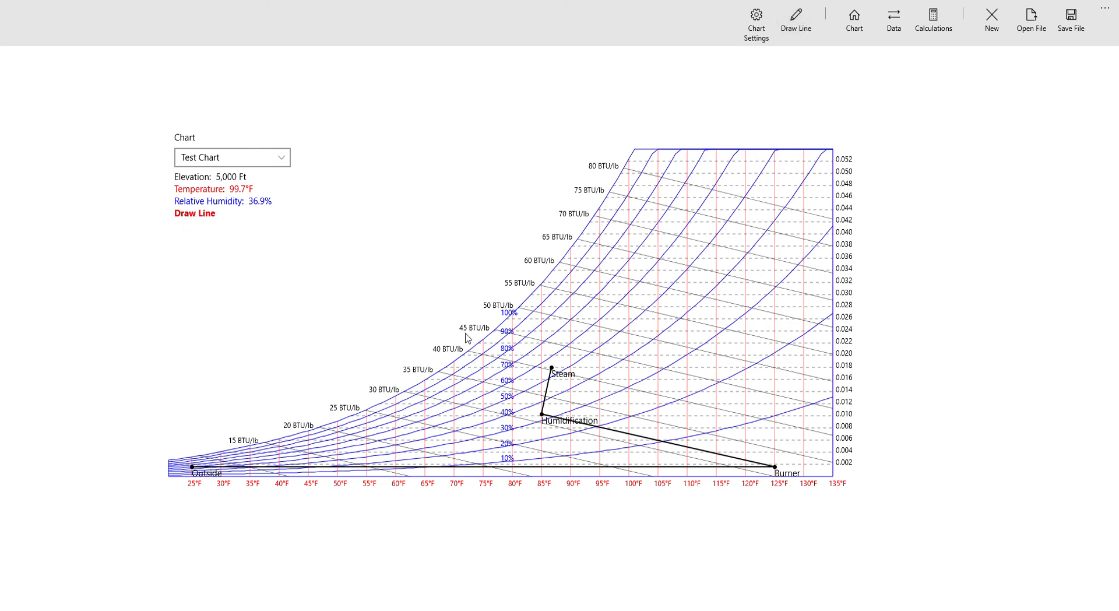
pyautogui.click(539, 344)
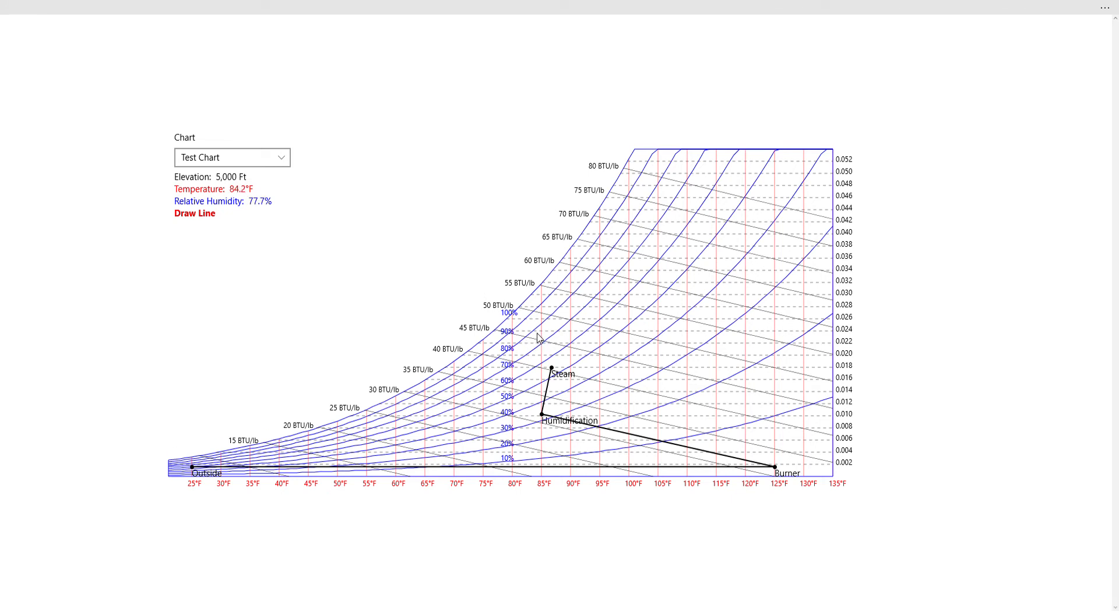
pyautogui.moveTo(537, 332); pyautogui.dragTo(527, 386)
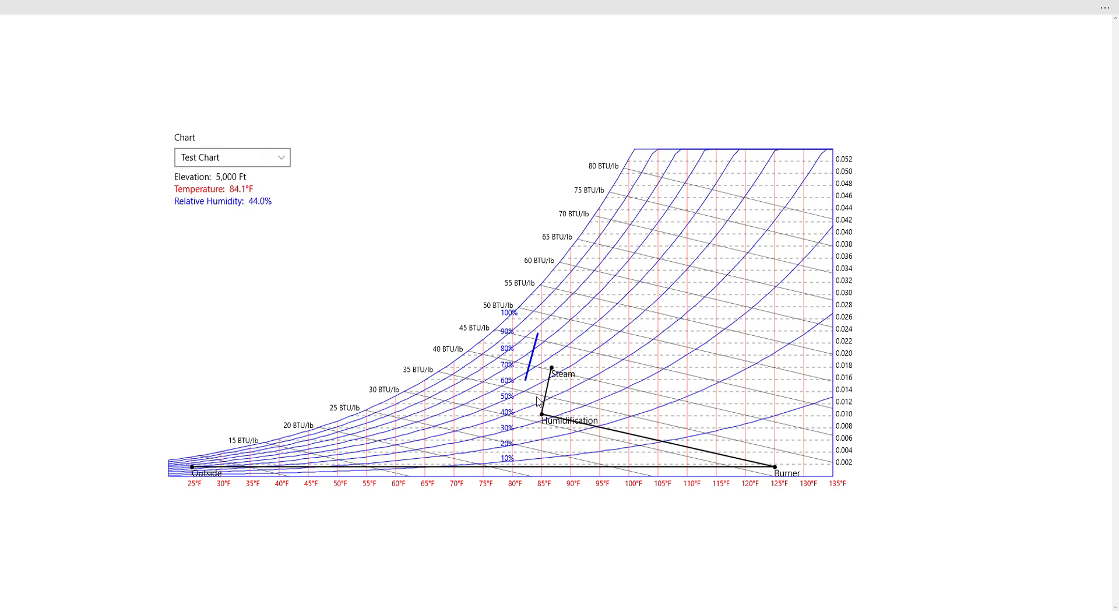
pyautogui.click(526, 382)
pyautogui.moveTo(526, 382); pyautogui.dragTo(521, 383)
# Step: Draw two more lines around the Steam point, one just below it and a short one along its right side
pyautogui.rightClick(533, 389)
pyautogui.click(794, 23)
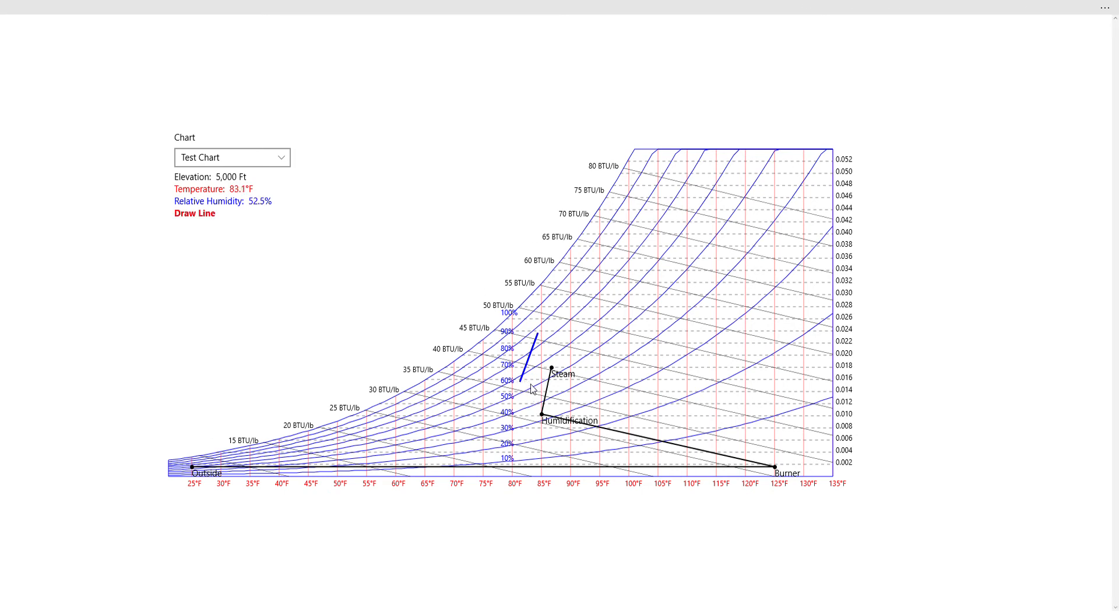
pyautogui.moveTo(525, 382)
pyautogui.mouseDown()
pyautogui.moveTo(566, 389)
pyautogui.moveTo(569, 380)
pyautogui.moveTo(561, 388)
pyautogui.mouseUp()
pyautogui.rightClick(583, 391)
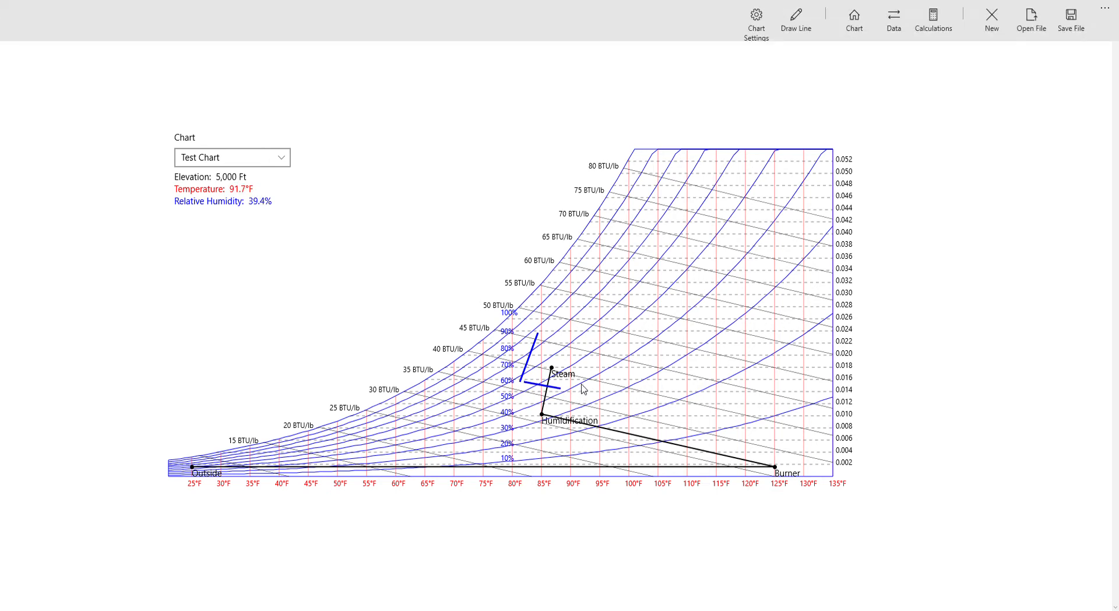
pyautogui.click(797, 28)
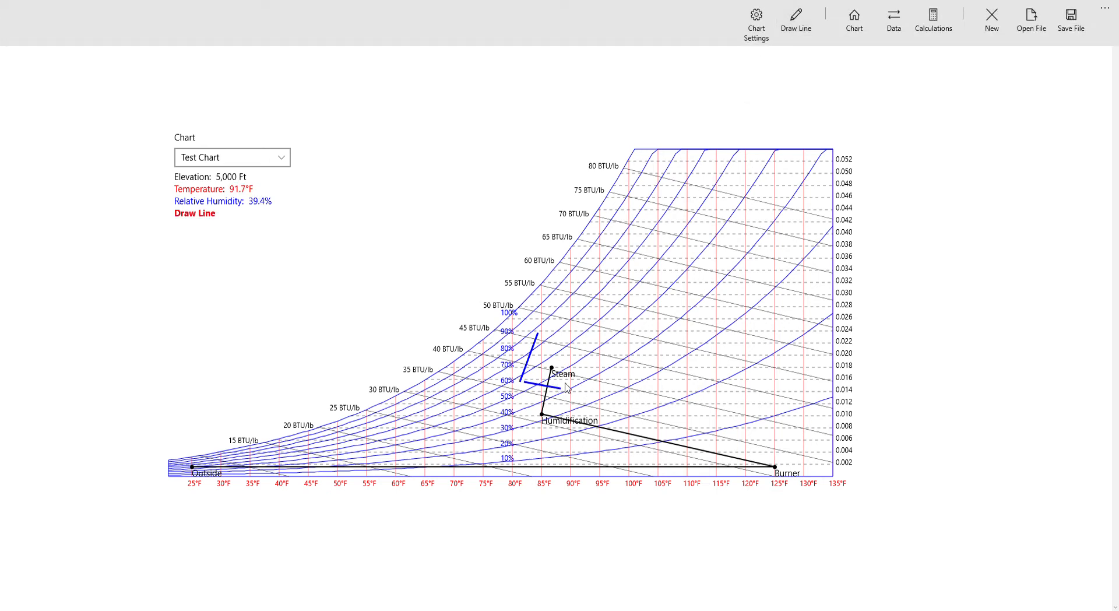
pyautogui.moveTo(562, 382); pyautogui.dragTo(571, 355)
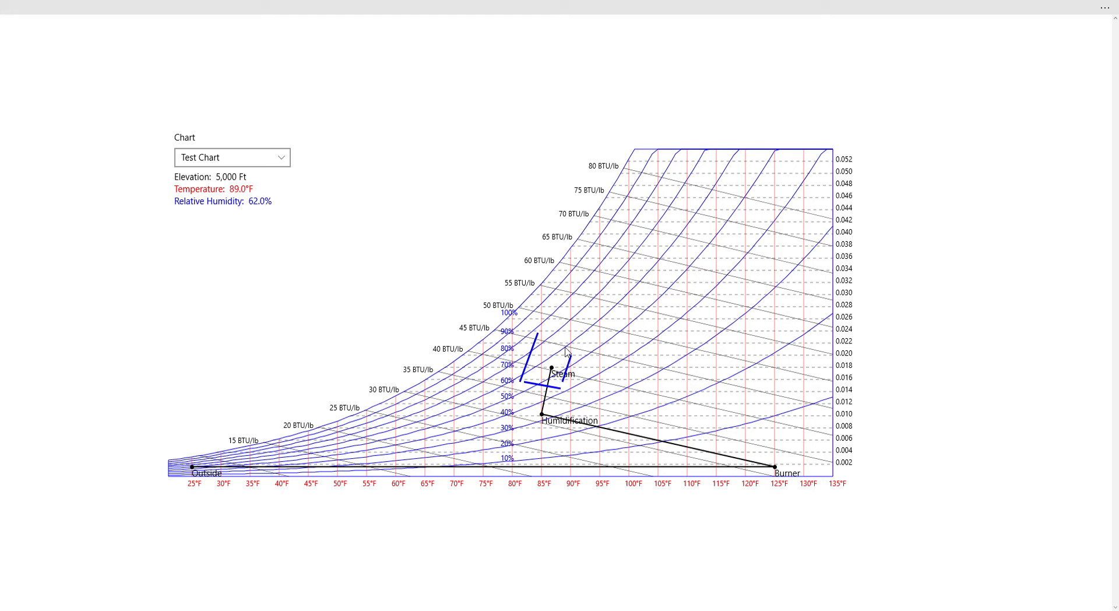
# Step: Draw a fourth line above the Steam point, running between the upper ends of the two side lines
pyautogui.rightClick(564, 344)
pyautogui.click(784, 21)
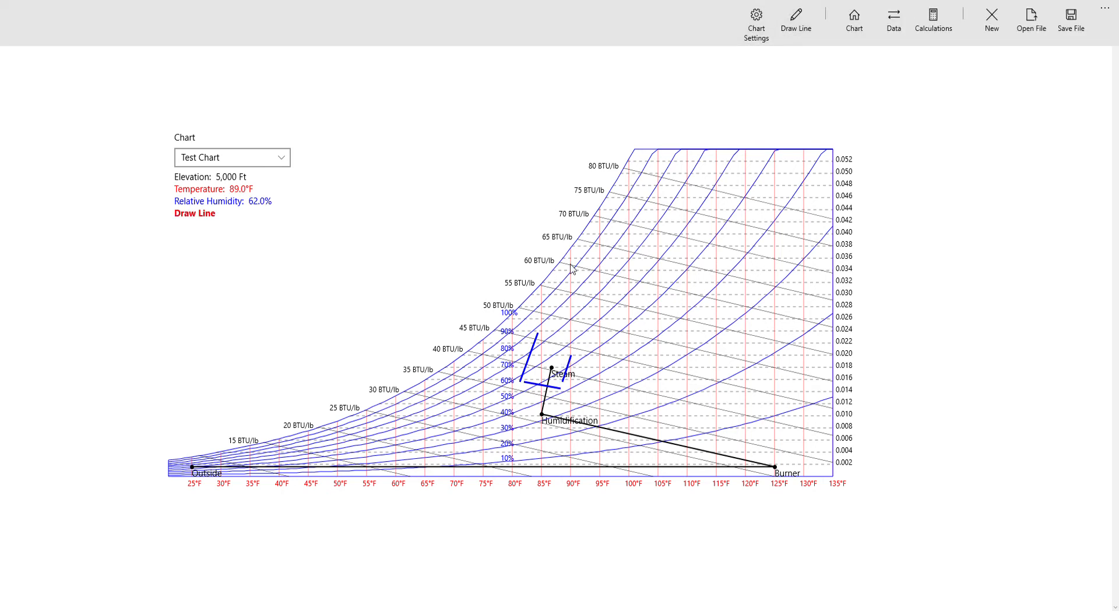
pyautogui.click(564, 351)
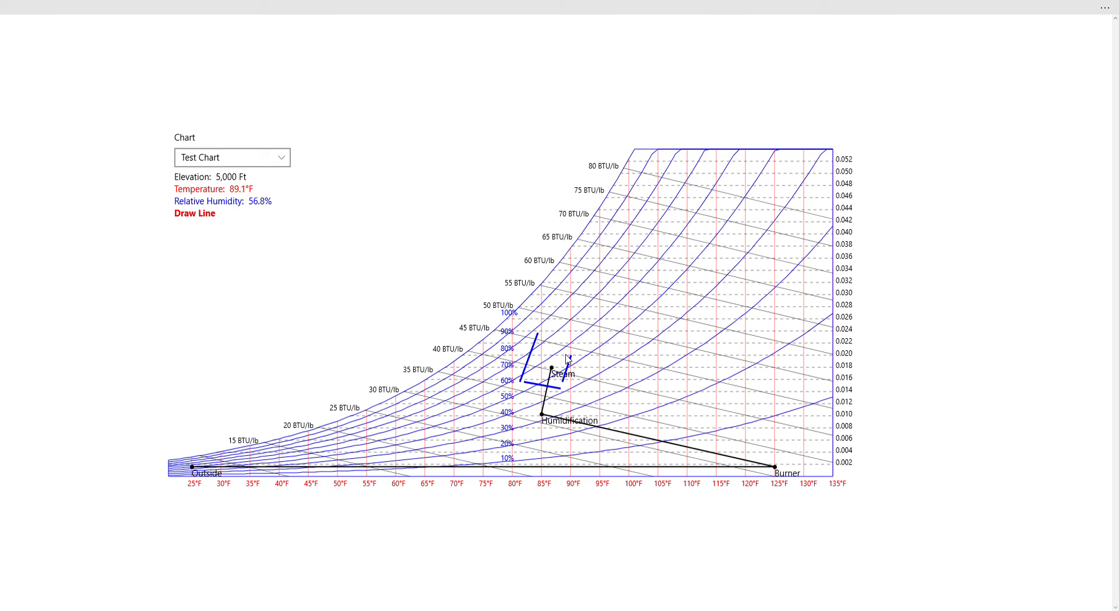
pyautogui.moveTo(567, 355); pyautogui.dragTo(545, 350)
# Step: Move the endpoints of the drawn lines so that they meet as a closed box around the Steam point
pyautogui.moveTo(537, 338); pyautogui.dragTo(543, 350)
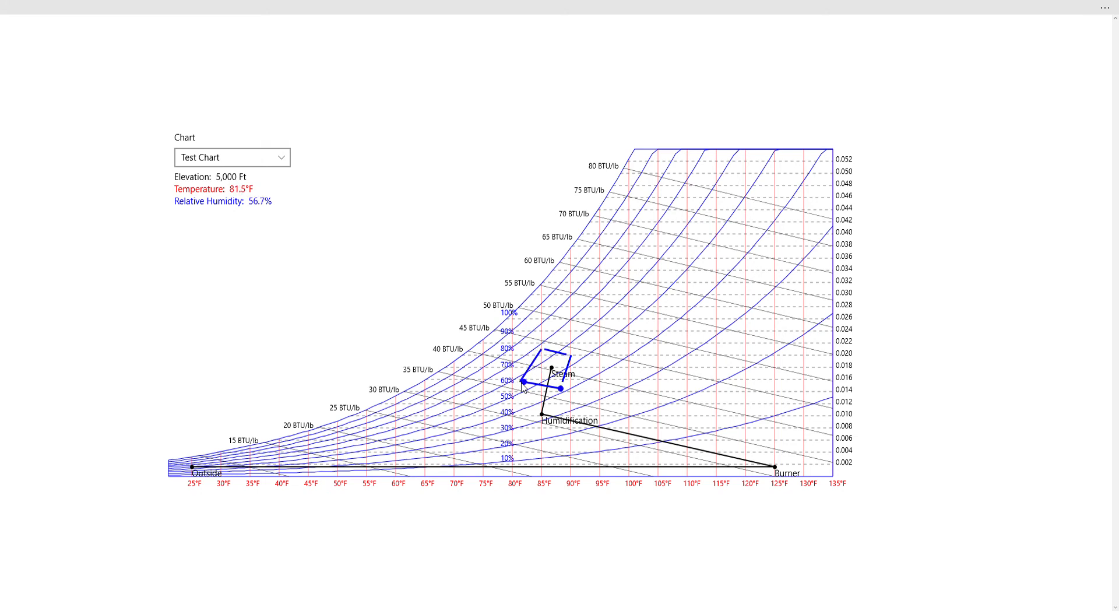
pyautogui.moveTo(520, 382); pyautogui.dragTo(528, 380)
pyautogui.moveTo(523, 382); pyautogui.dragTo(527, 376)
pyautogui.moveTo(559, 388); pyautogui.dragTo(568, 357)
pyautogui.moveTo(568, 358)
pyautogui.mouseDown()
pyautogui.moveTo(565, 349)
pyautogui.moveTo(569, 359)
pyautogui.mouseUp()
pyautogui.moveTo(569, 363); pyautogui.dragTo(570, 362)
# Step: Delete the drawn lines that surround the Steam point
pyautogui.press('Delete')
pyautogui.press('Delete')
pyautogui.press('Delete')
pyautogui.rightClick(716, 313)
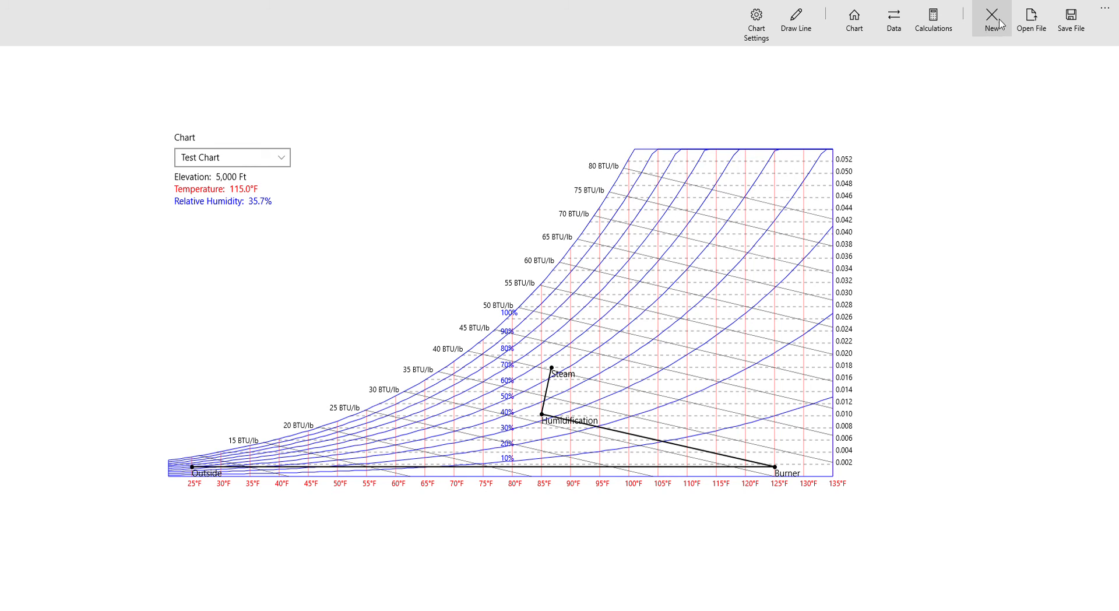
# Step: Create a new chart named Chart 2 at an elevation of 0 ft
pyautogui.click(280, 156)
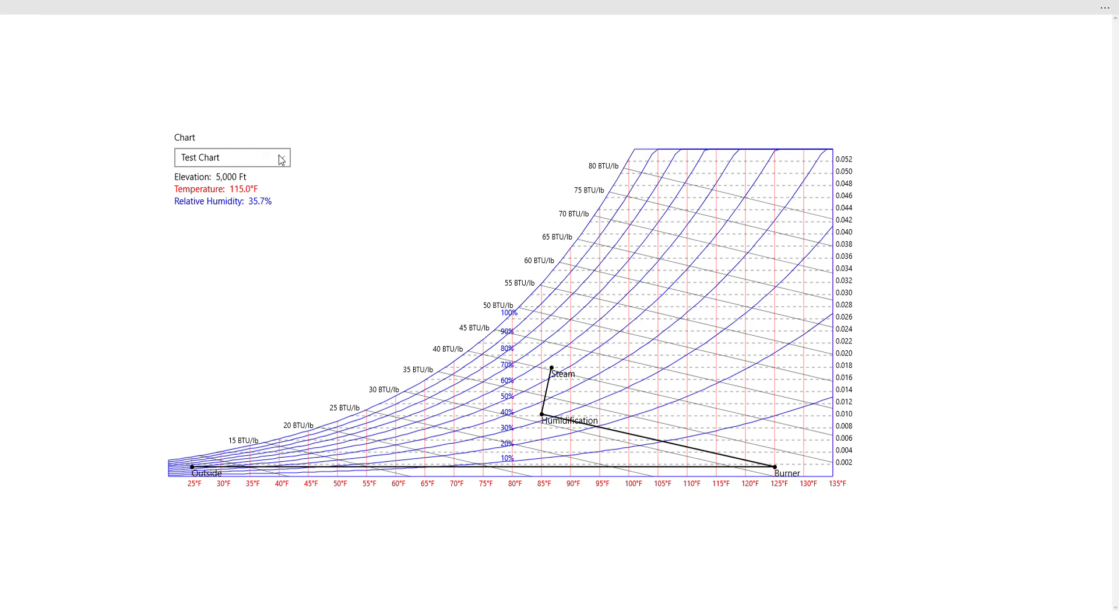
pyautogui.click(286, 163)
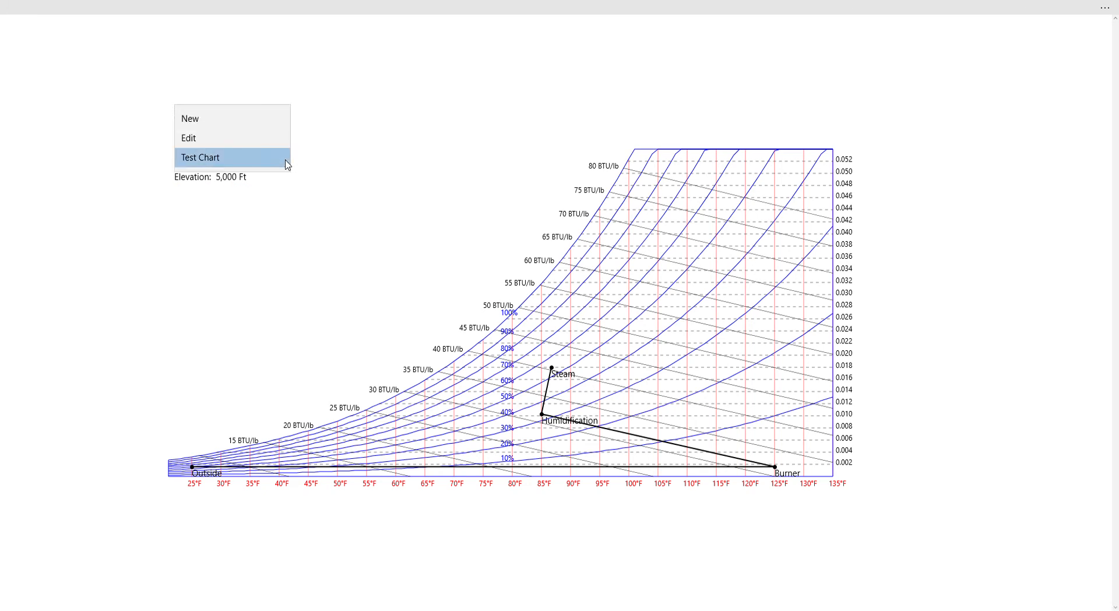
pyautogui.click(201, 125)
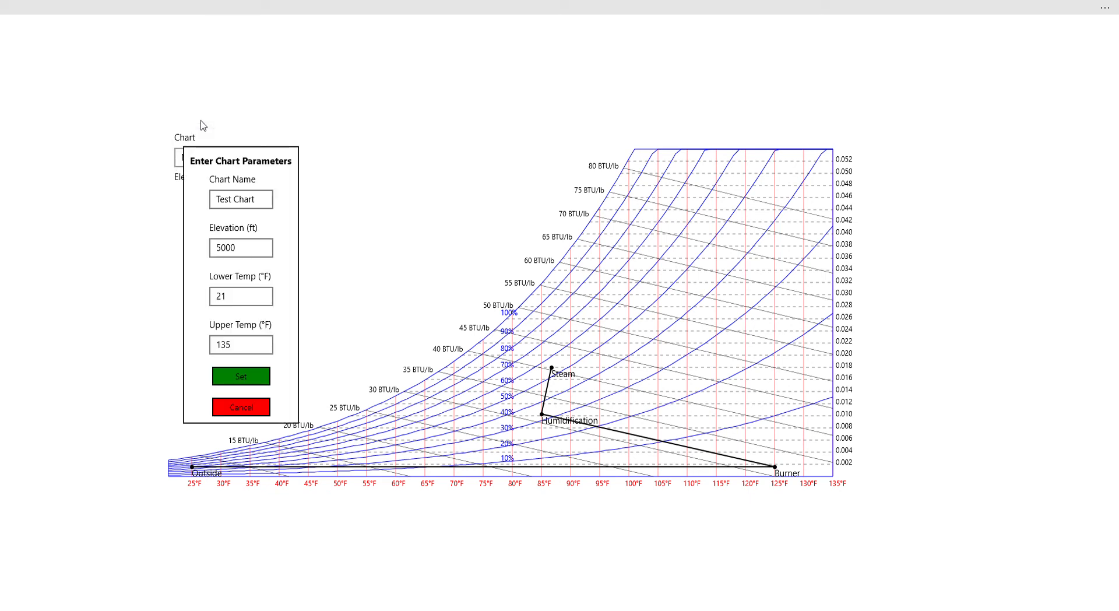
pyautogui.moveTo(262, 205); pyautogui.dragTo(174, 180)
pyautogui.write('C')
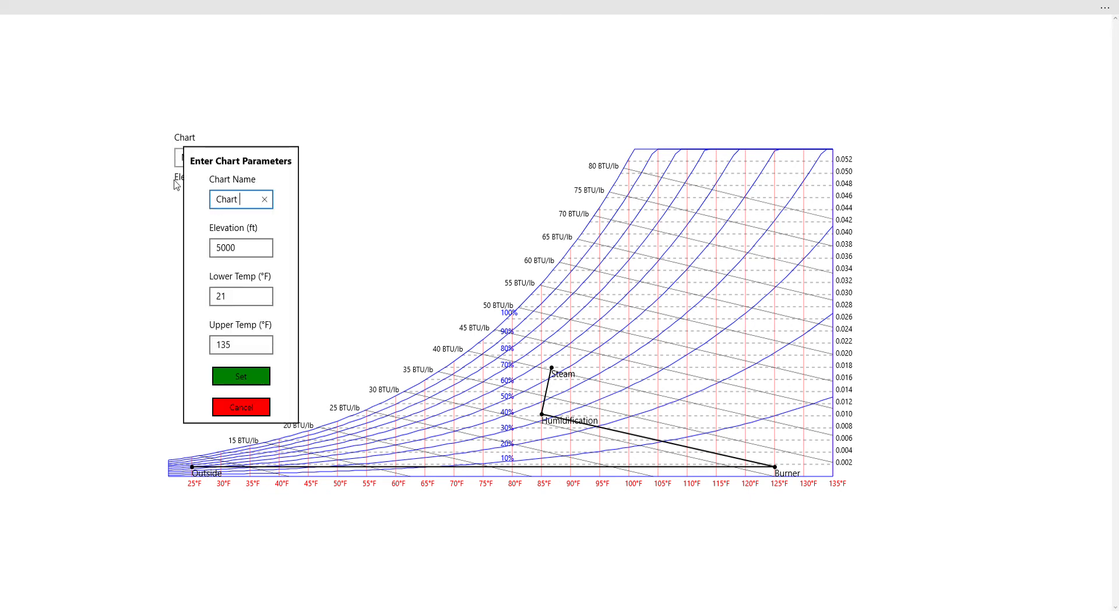
pyautogui.click(215, 245)
pyautogui.moveTo(256, 248); pyautogui.dragTo(187, 252)
pyautogui.write('0')
pyautogui.click(240, 379)
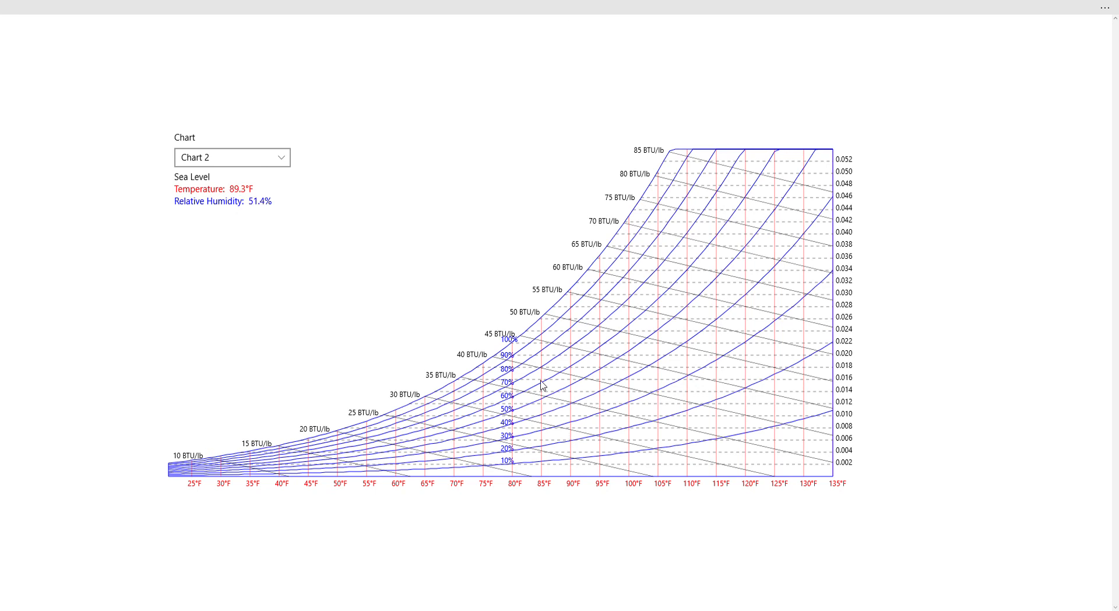
# Step: Display Test Chart and return to Chart 2 to compare the two charts
pyautogui.click(226, 160)
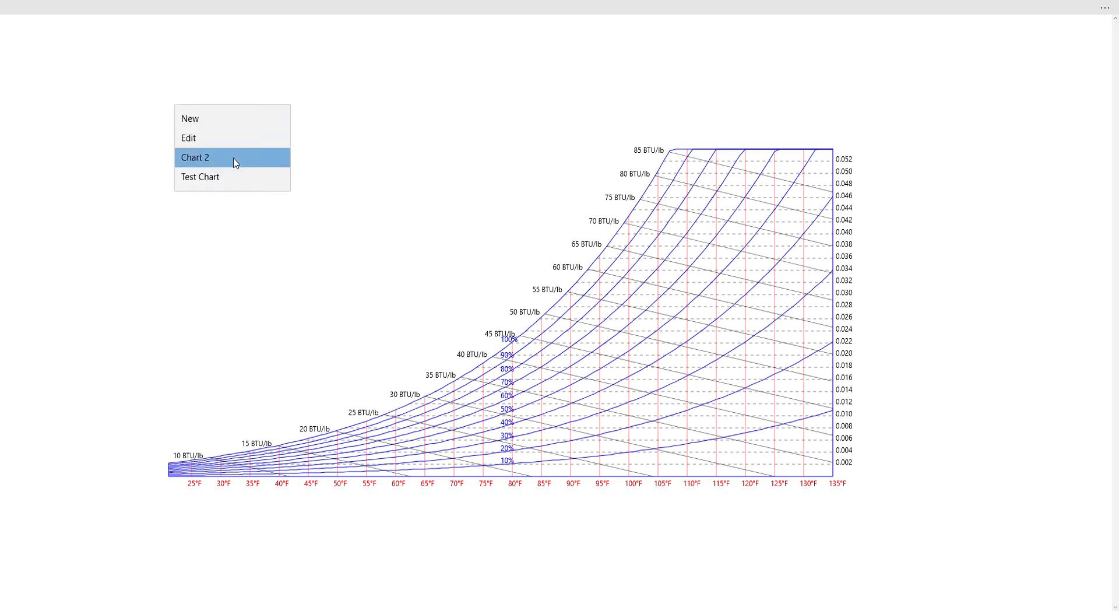
pyautogui.click(228, 177)
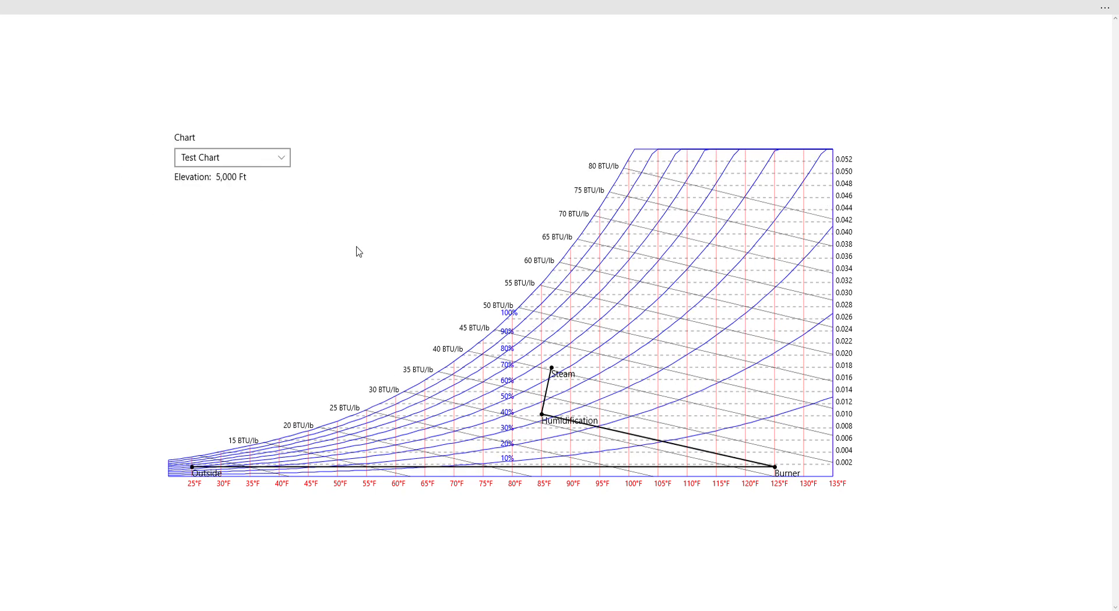
pyautogui.click(256, 166)
pyautogui.click(249, 140)
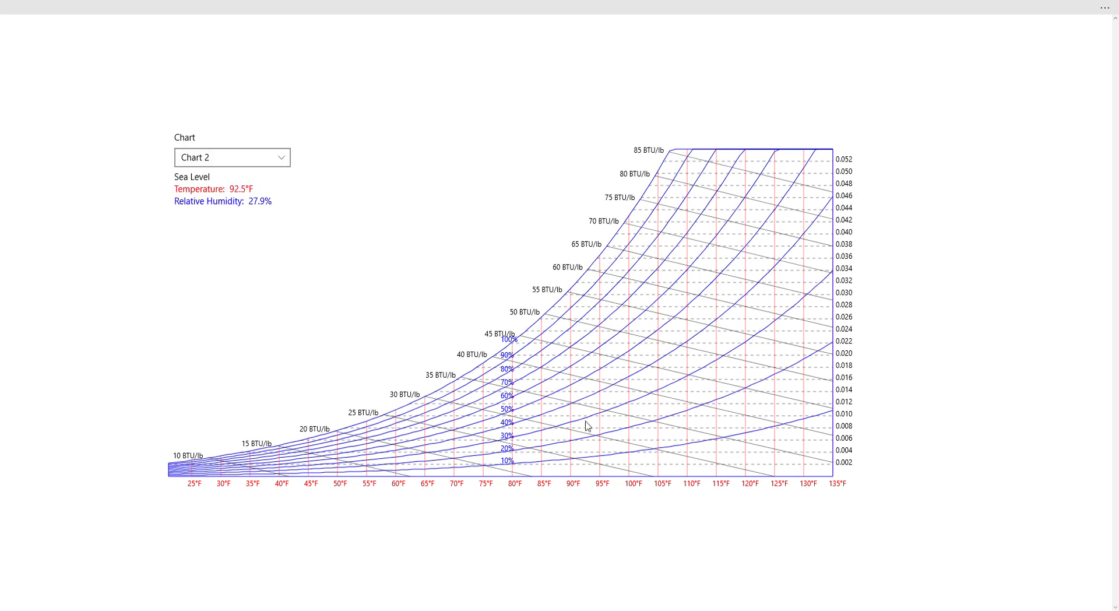
# Step: Set Chart 2's lower temperature to 35 °F and its upper temperature to 125 °F
pyautogui.rightClick(607, 403)
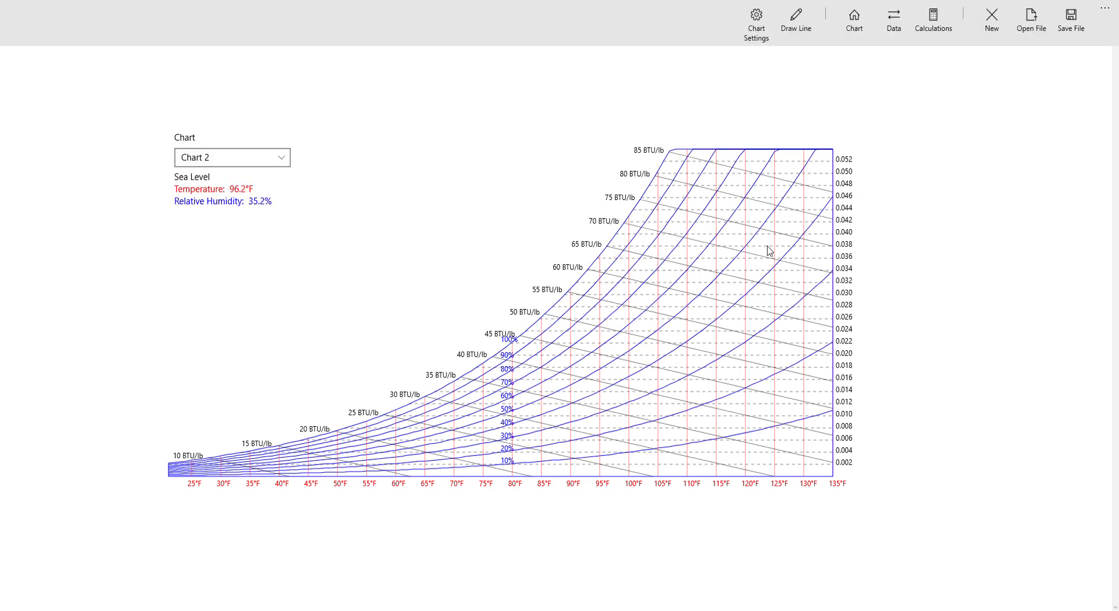
pyautogui.click(756, 20)
pyautogui.click(236, 300)
pyautogui.write('35')
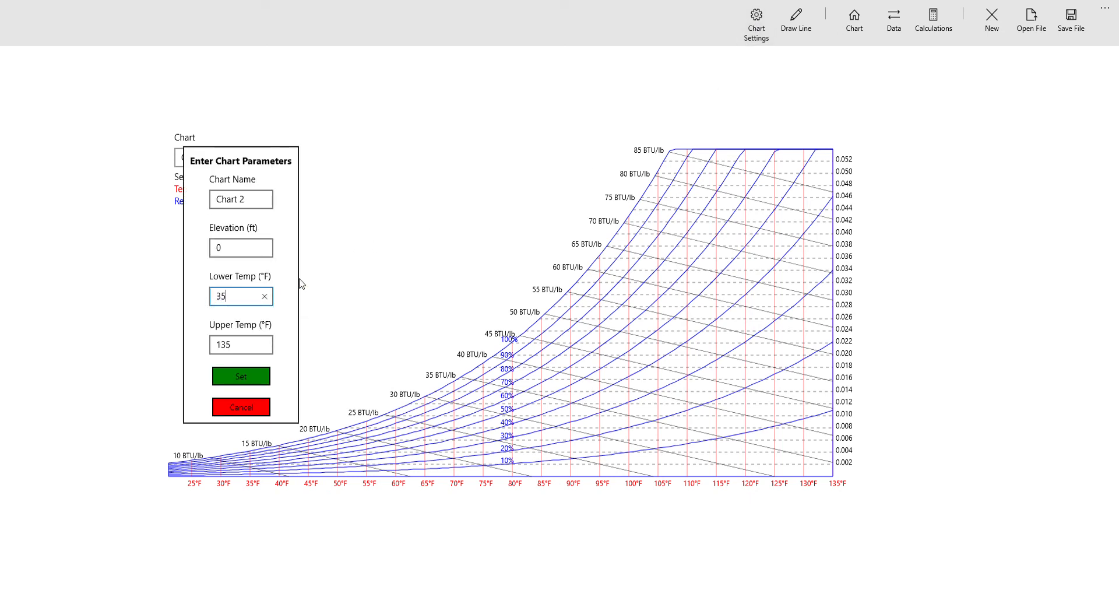
pyautogui.press('Tab')
pyautogui.write('125')
pyautogui.click(231, 378)
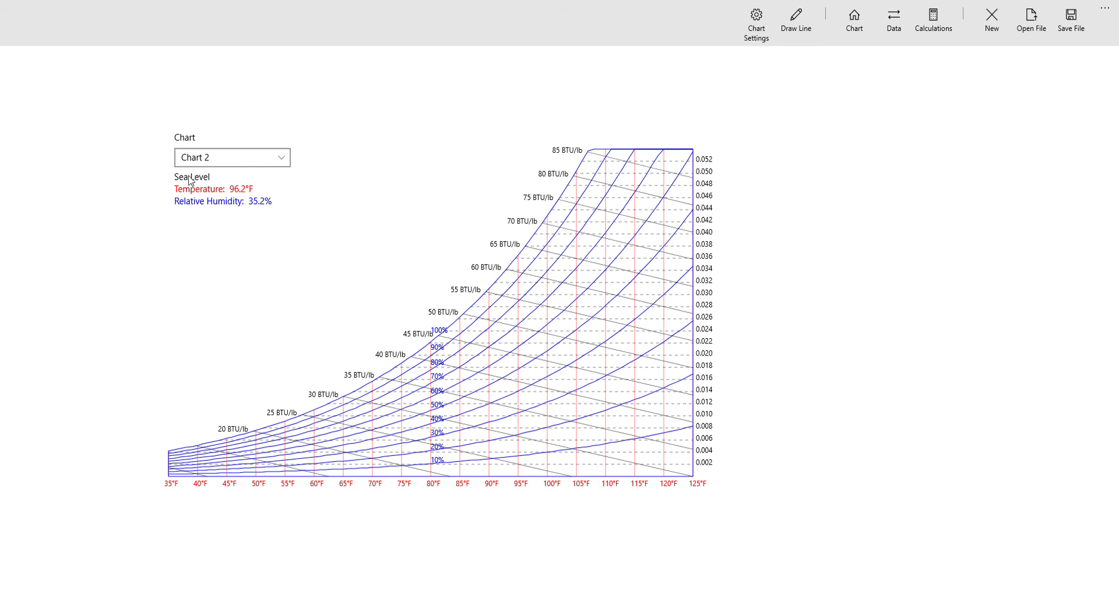
pyautogui.click(490, 377)
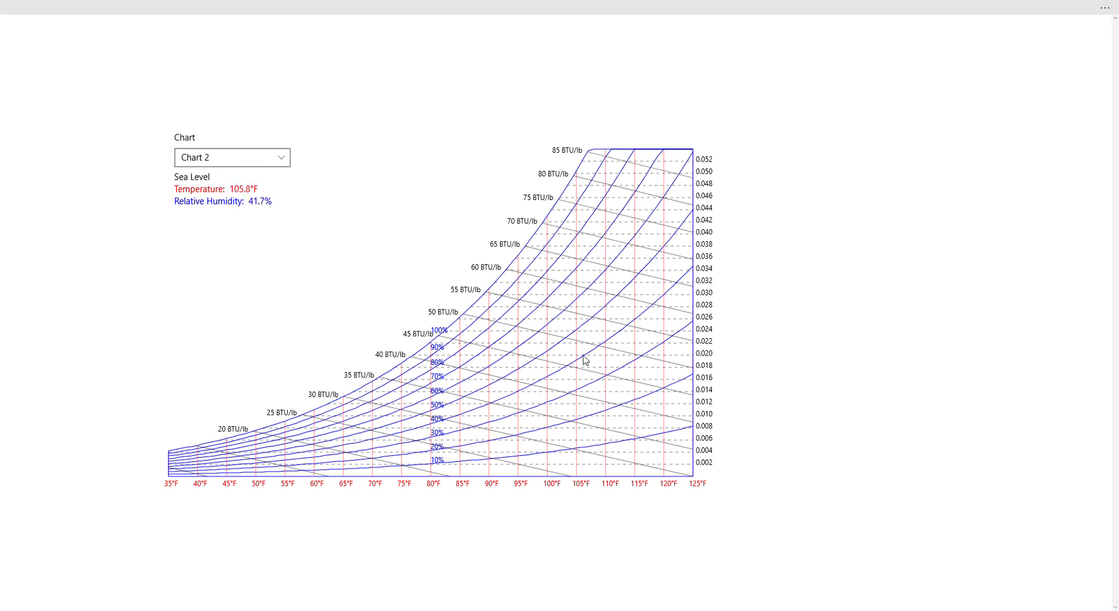
# Step: Save the charts to a file
pyautogui.rightClick(530, 396)
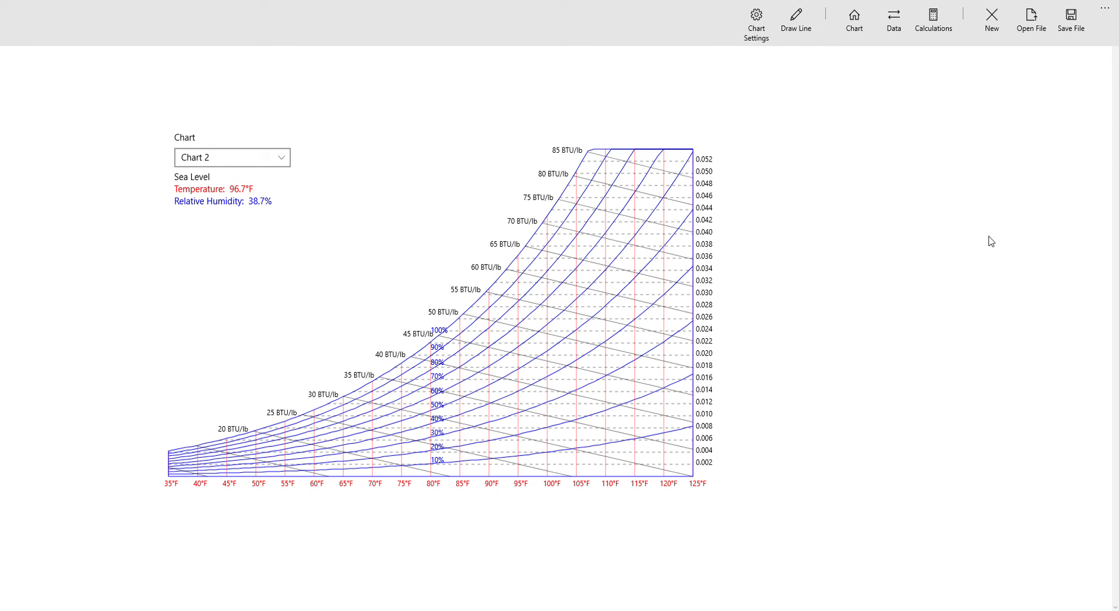
pyautogui.click(1068, 26)
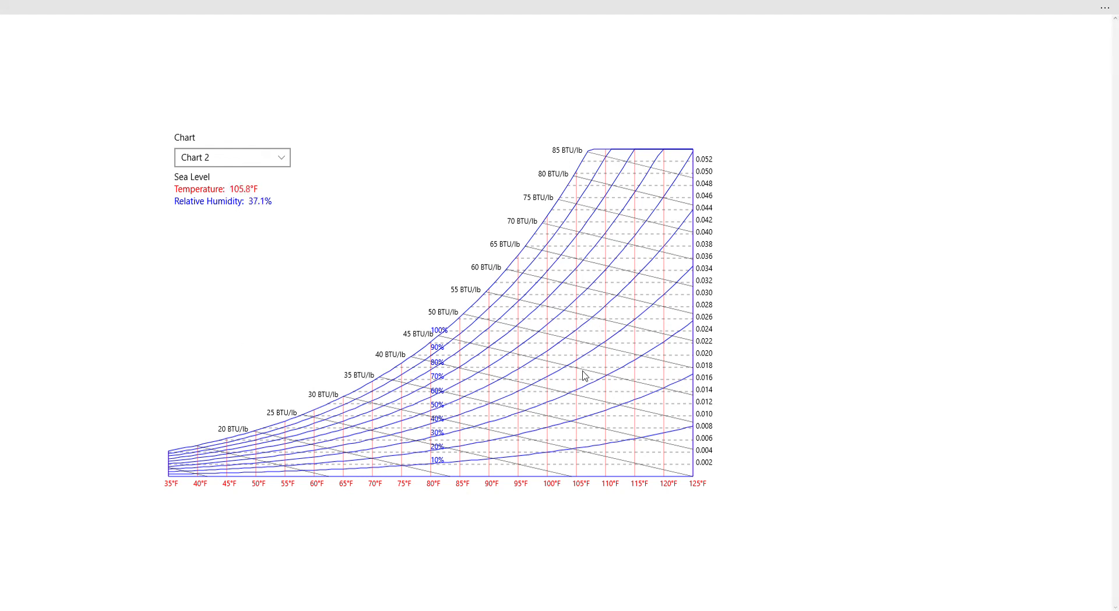
# Step: Start a new file and check which charts its chart list contains
pyautogui.rightClick(661, 274)
pyautogui.click(982, 23)
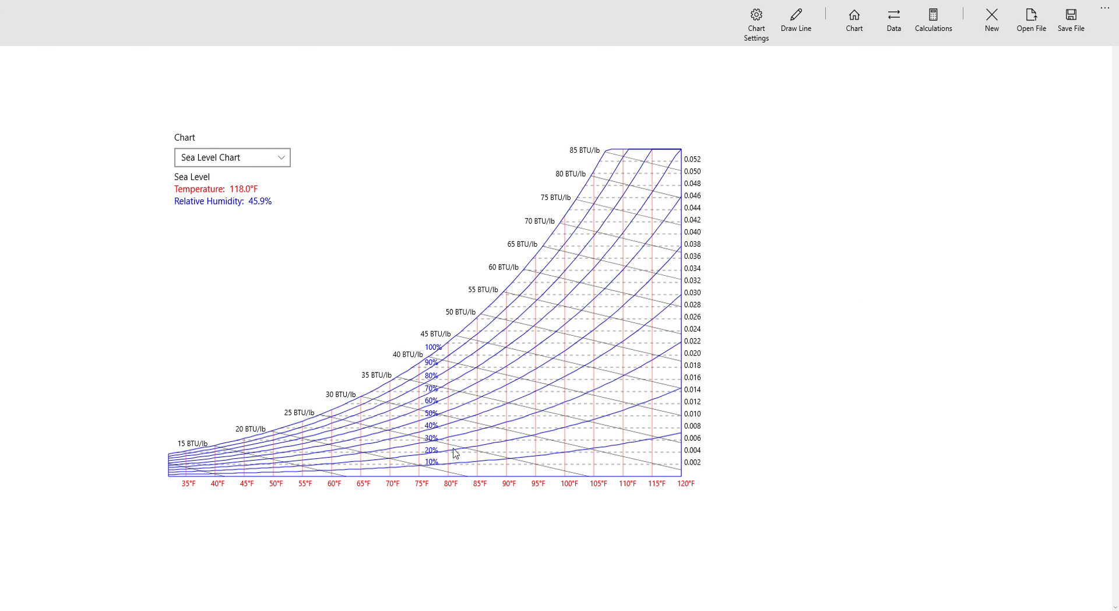
pyautogui.click(256, 166)
pyautogui.click(239, 163)
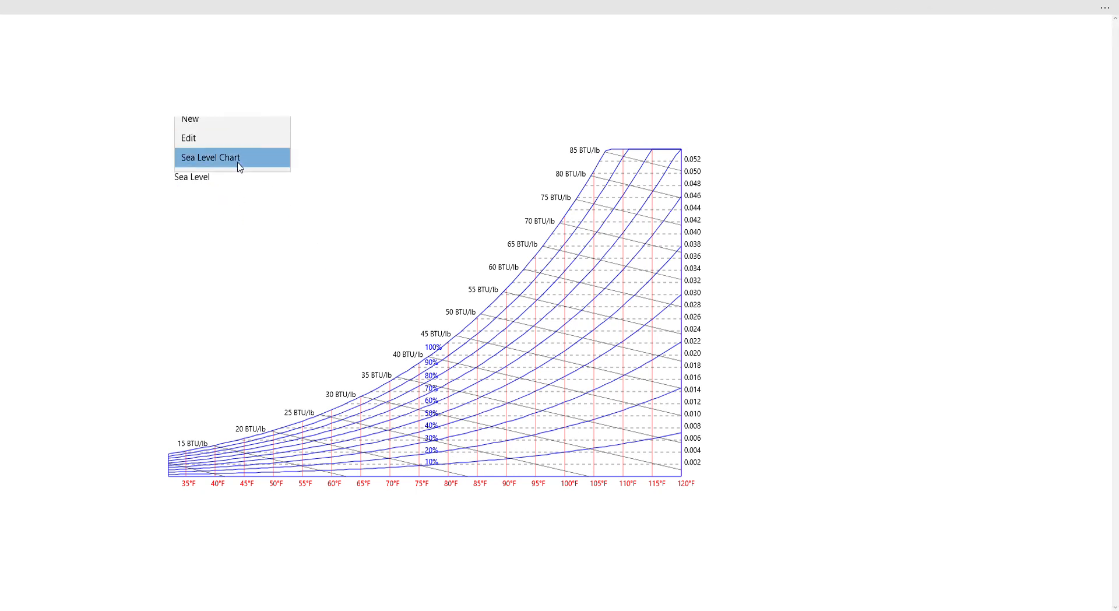
pyautogui.click(340, 310)
# Step: Open the saved chart file and switch the display from Chart 2 to Test Chart
pyautogui.rightClick(644, 319)
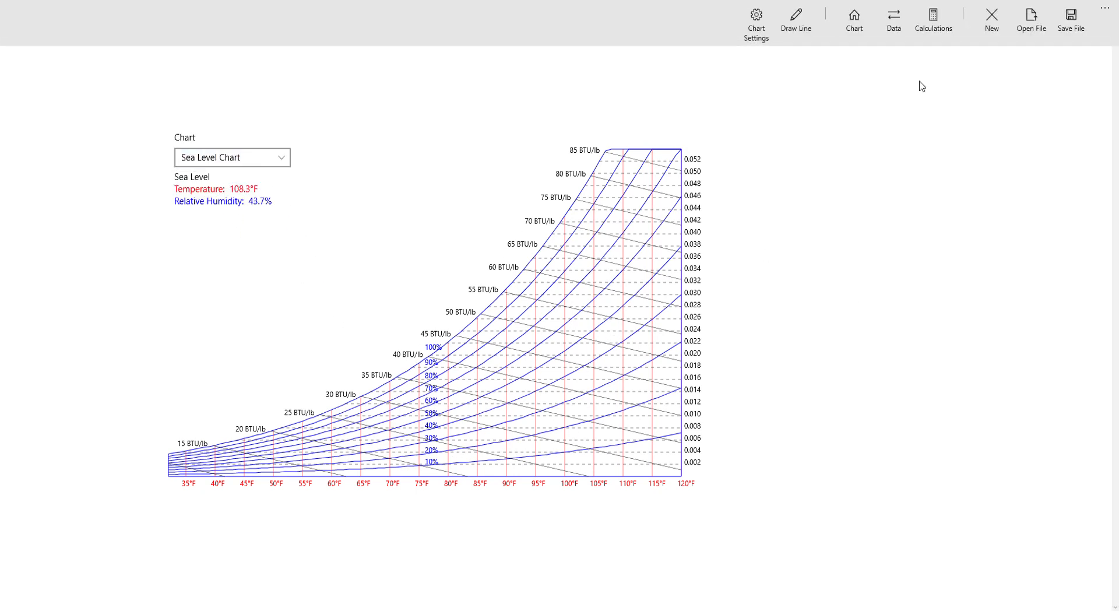
pyautogui.click(1035, 27)
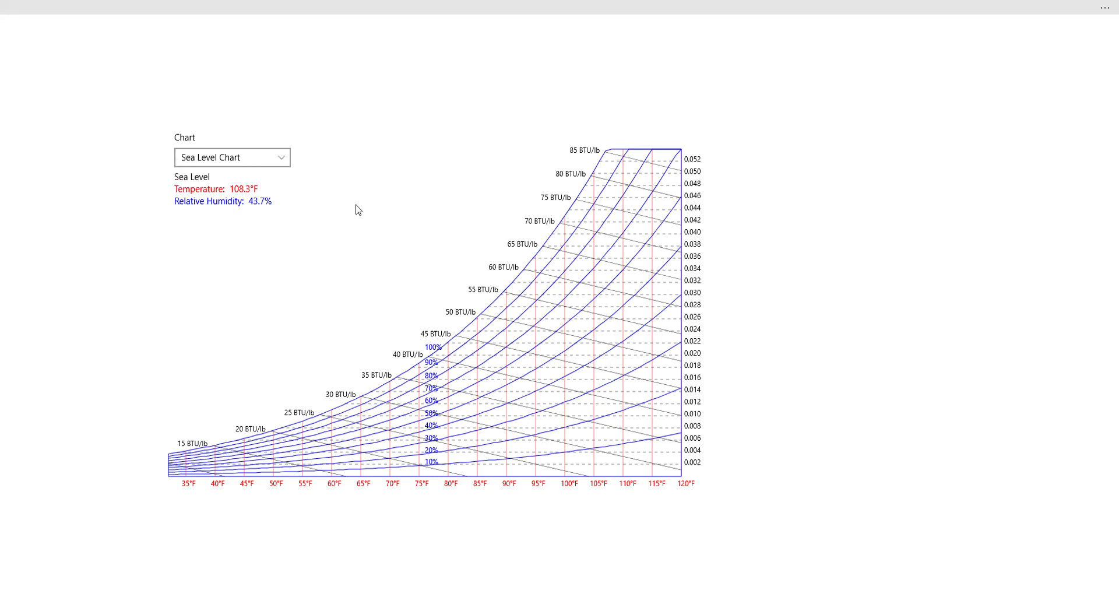
pyautogui.click(554, 327)
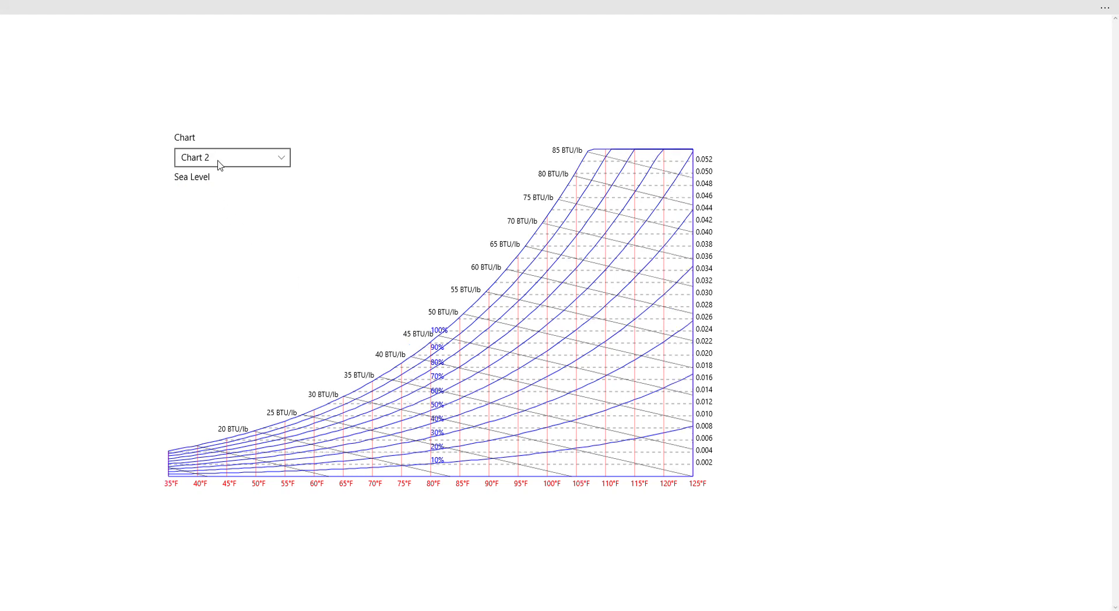
pyautogui.click(218, 163)
pyautogui.click(213, 177)
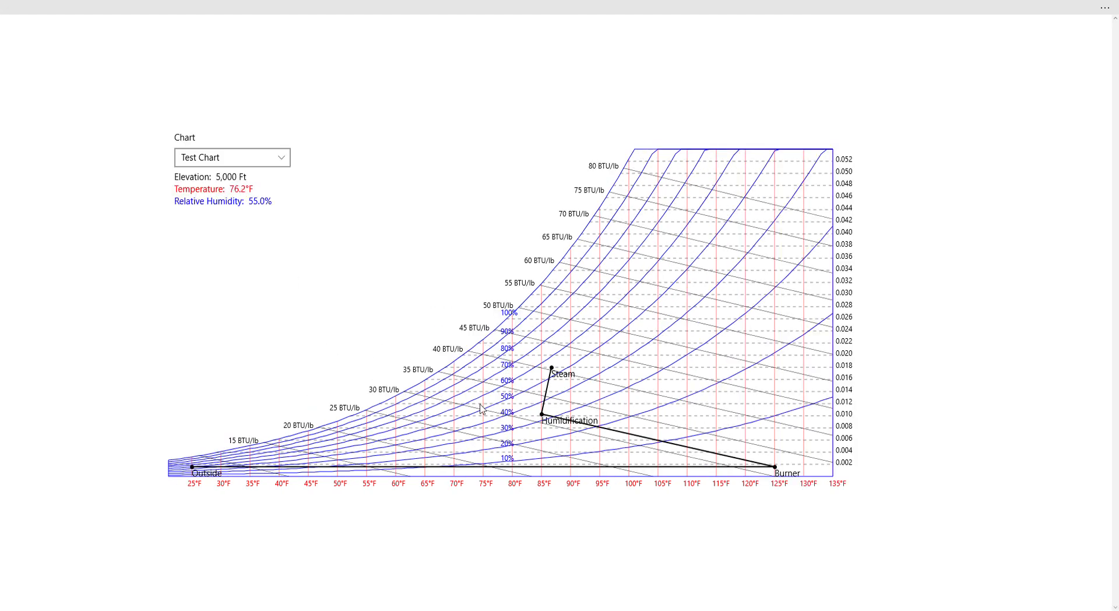
pyautogui.rightClick(670, 361)
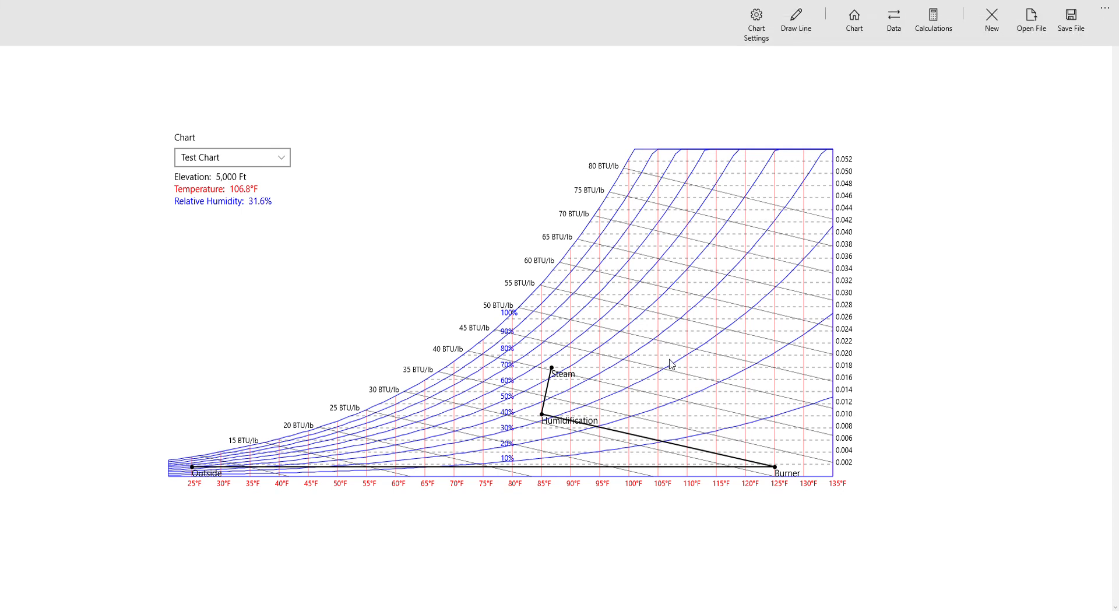